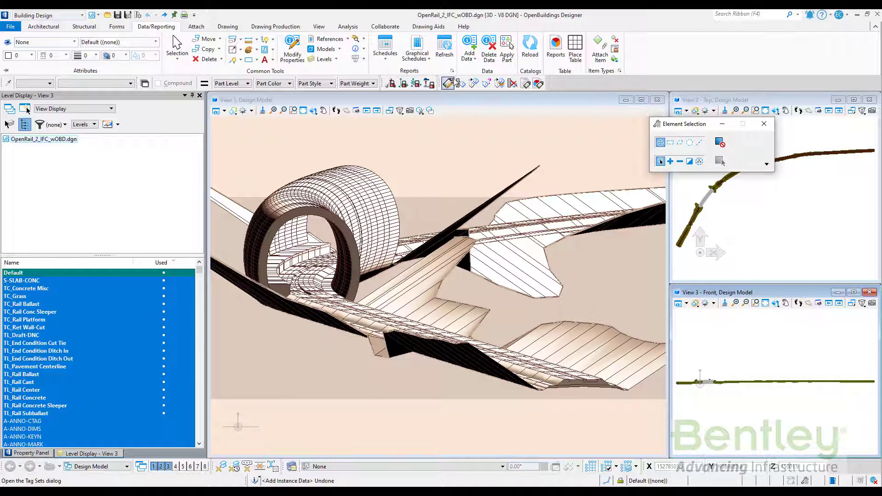
Open the DataGroup Catalog Editor, view where _Rail_Properties is used, then return to catalog items.
{"action": "left_click", "coordinate": [452, 71]}
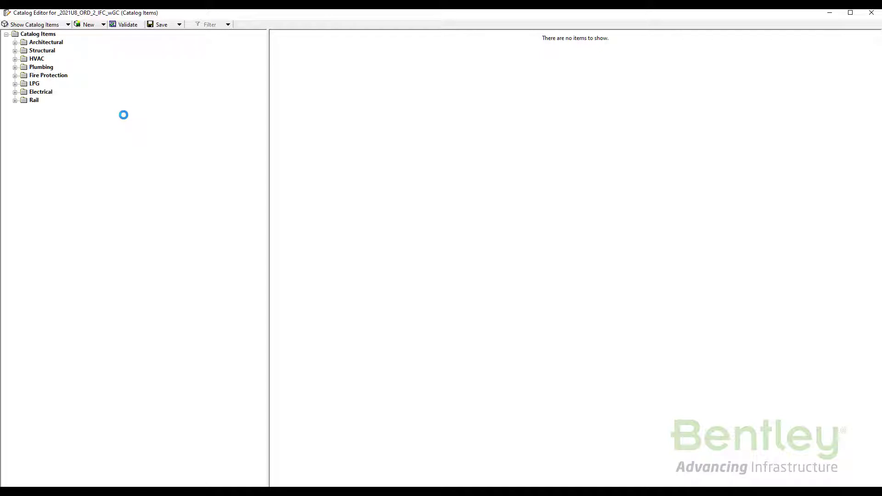
{"action": "left_click", "coordinate": [48, 23]}
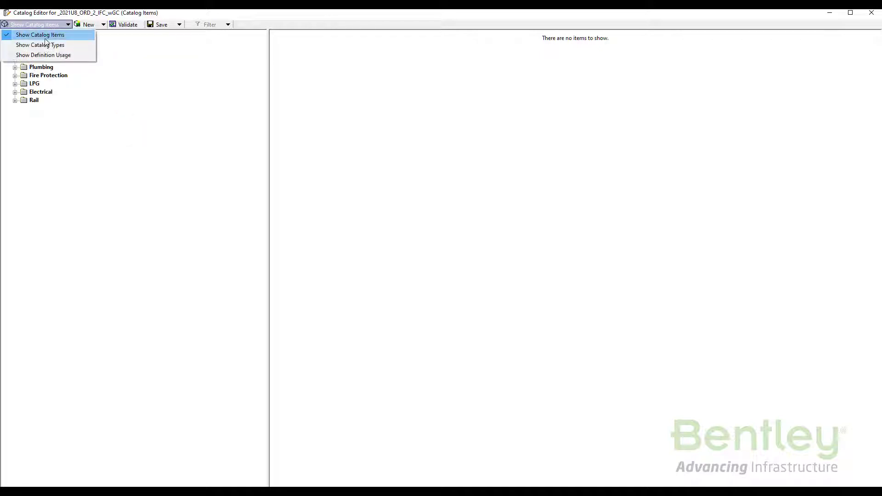
{"action": "left_click", "coordinate": [42, 53]}
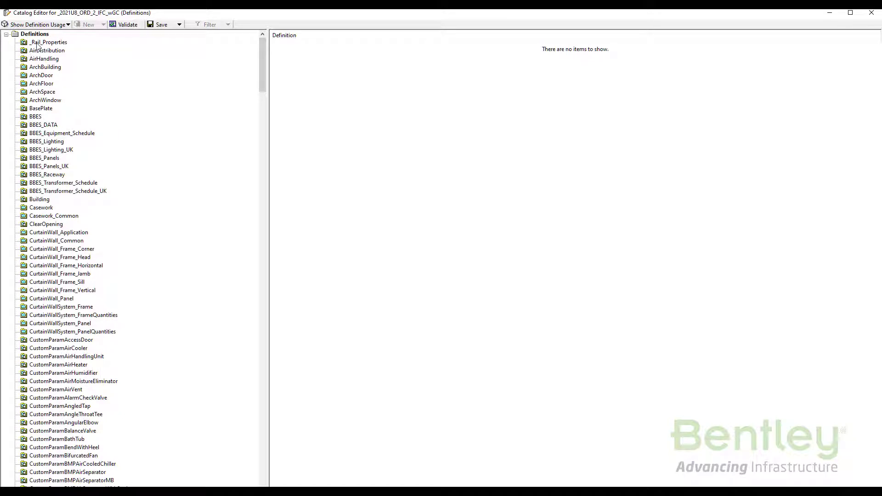
{"action": "left_click", "coordinate": [44, 42]}
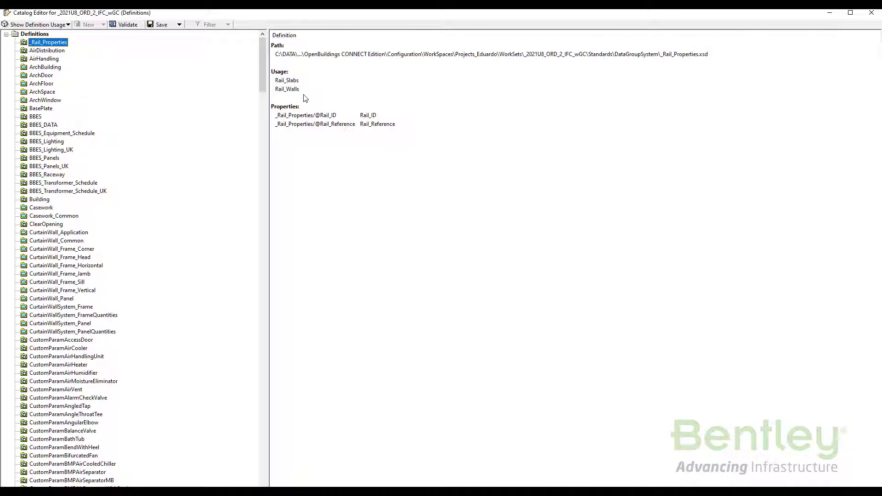
{"action": "left_click", "coordinate": [45, 25]}
{"action": "left_click", "coordinate": [40, 34]}
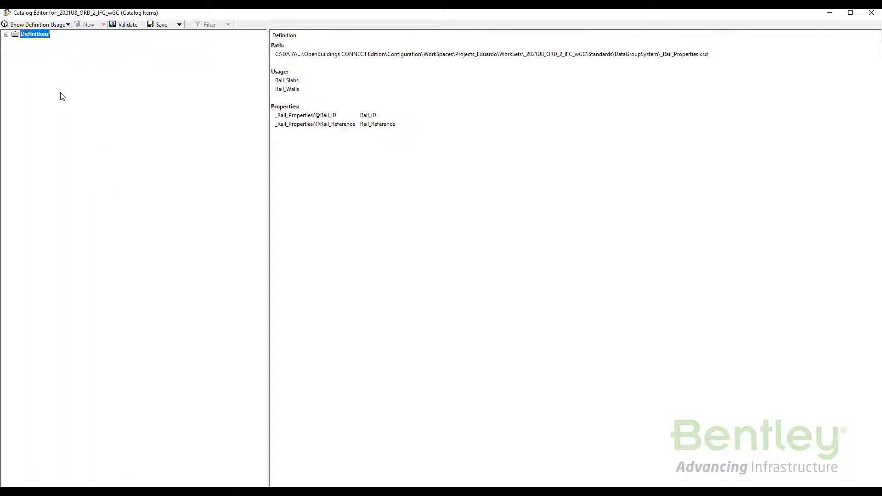
Collapse the Electrical, Structural, HVAC, Plumbing, Fire Protection and LPG groups, then expand Rail_Slabs and Rail_Walls.
{"action": "left_click_drag", "start_coordinate": [260, 61], "coordinate": [91, 447]}
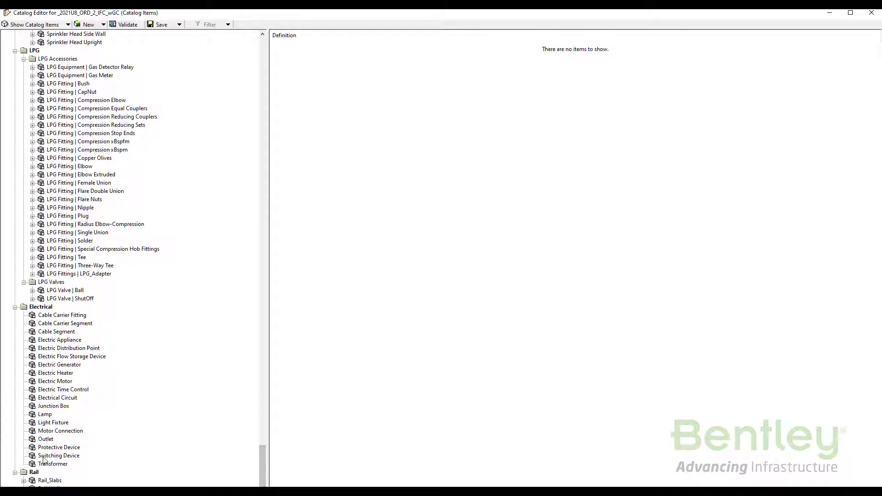
{"action": "left_click", "coordinate": [15, 307]}
{"action": "scroll", "coordinate": [265, 133], "scroll_direction": "up", "scroll_amount": 15}
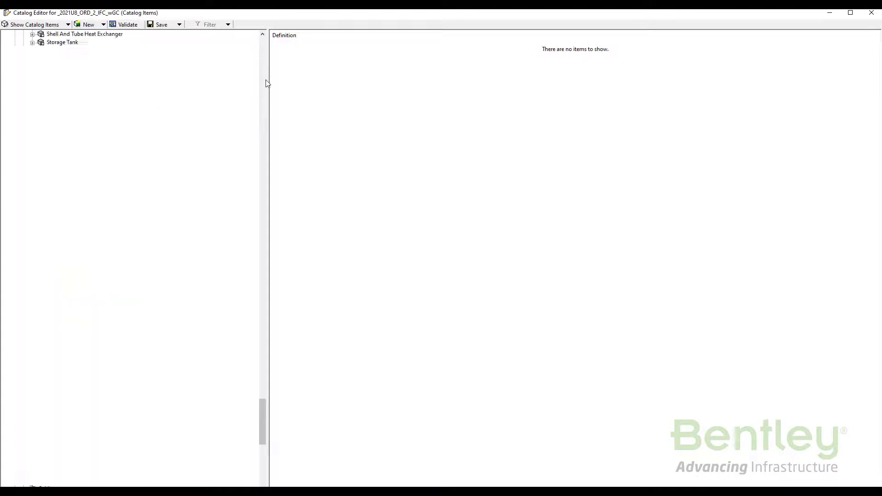
{"action": "scroll", "coordinate": [264, 43], "scroll_direction": "up", "scroll_amount": 15}
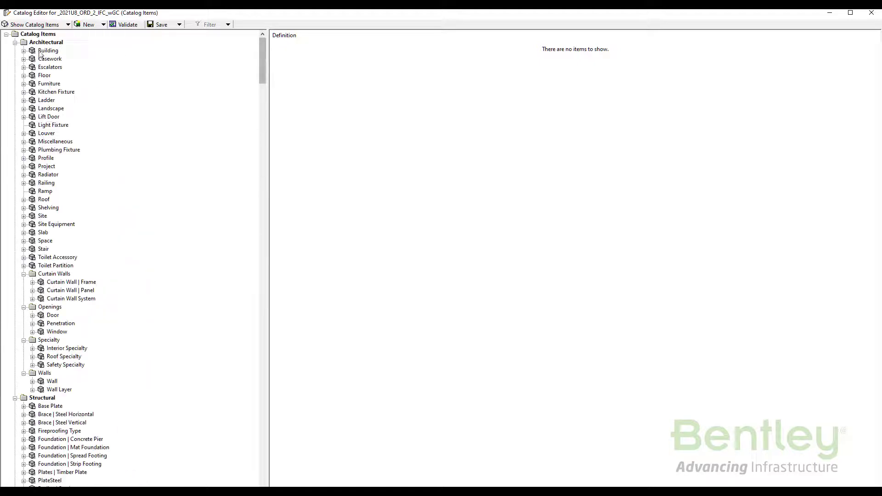
{"action": "left_click", "coordinate": [15, 50]}
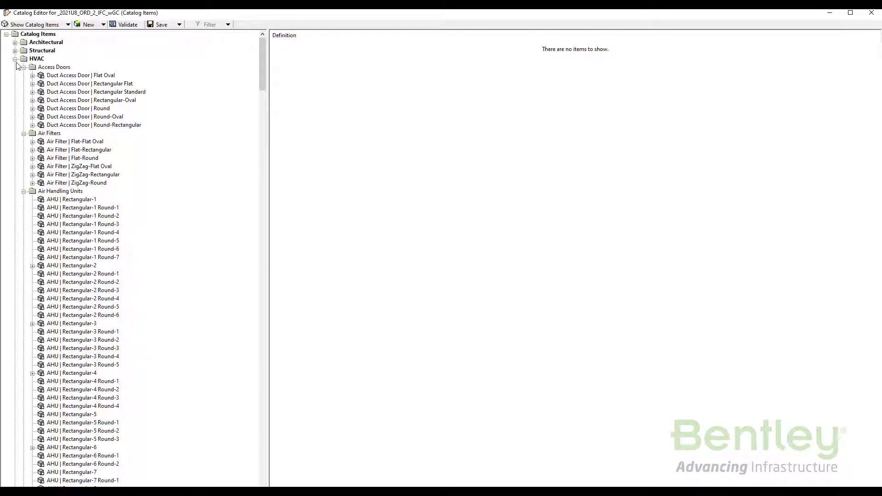
{"action": "left_click", "coordinate": [15, 59]}
{"action": "left_click", "coordinate": [14, 67]}
{"action": "left_click", "coordinate": [14, 76]}
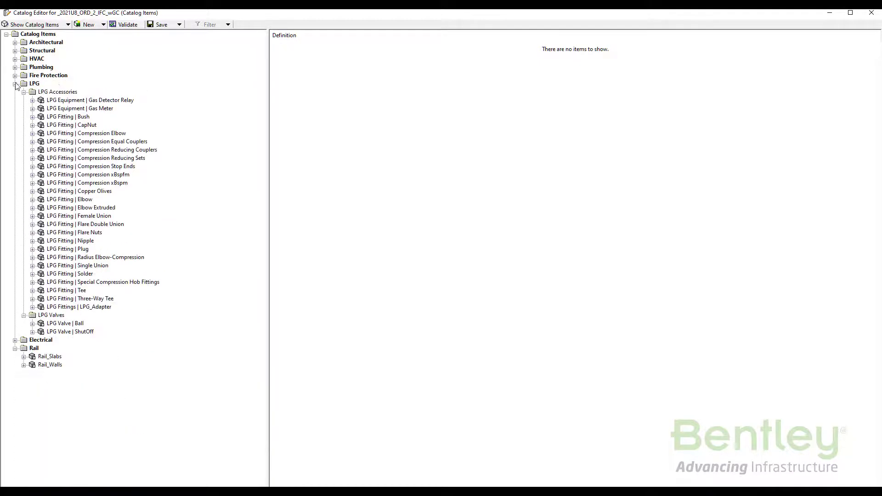
{"action": "left_click", "coordinate": [15, 83]}
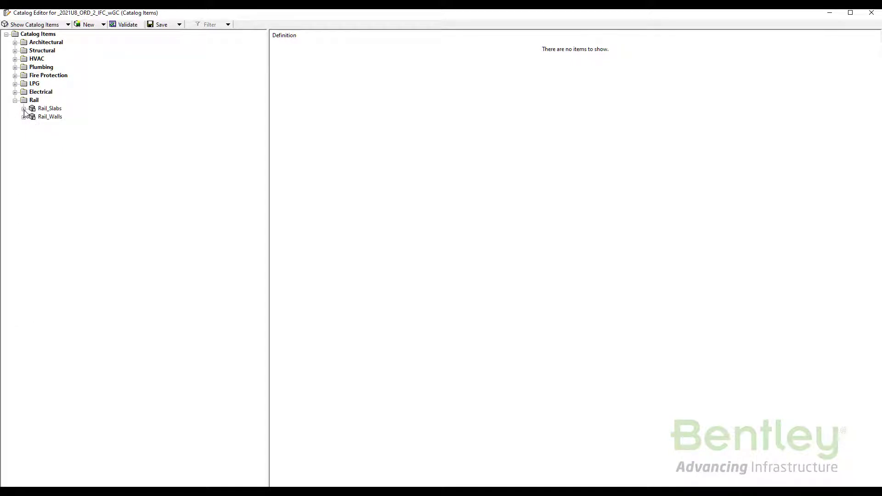
{"action": "left_click", "coordinate": [24, 109]}
{"action": "left_click", "coordinate": [24, 142]}
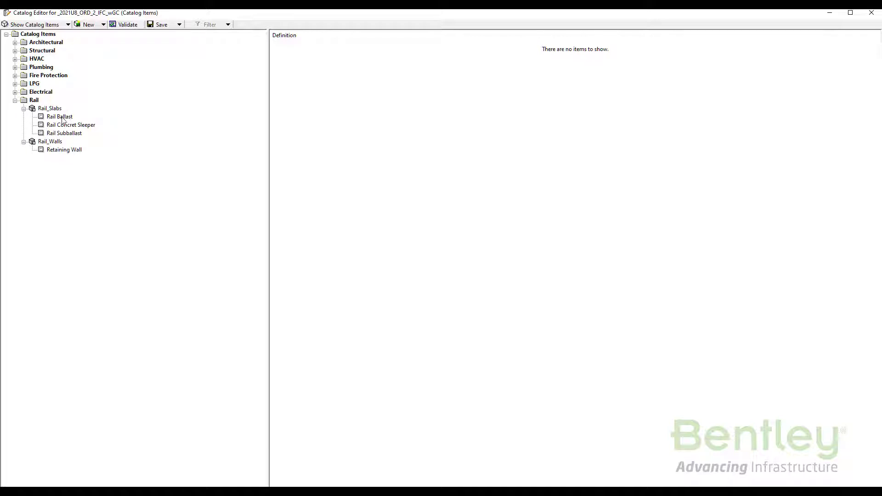
Review Rail Ballast, Rail Concrete Sleeper, Rail Subballast and Retaining Wall properties, then close the editor.
{"action": "left_click", "coordinate": [51, 109]}
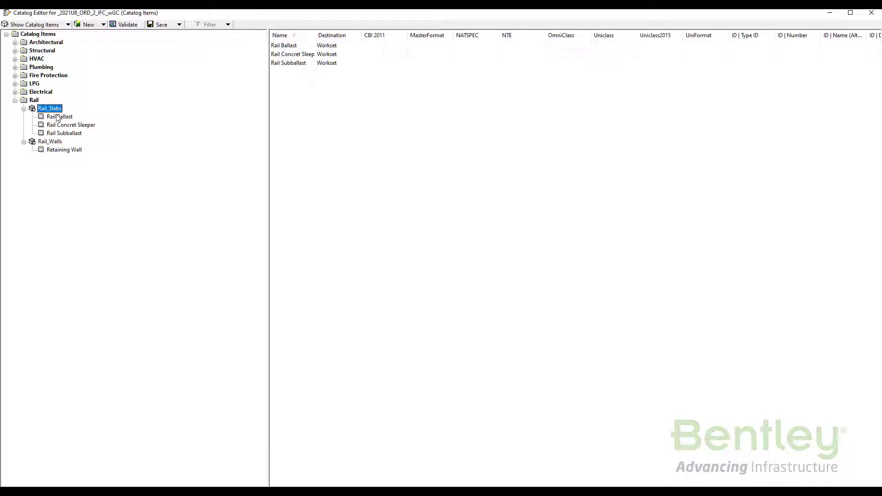
{"action": "left_click", "coordinate": [60, 117]}
{"action": "left_click", "coordinate": [67, 126]}
{"action": "key", "text": "Down"}
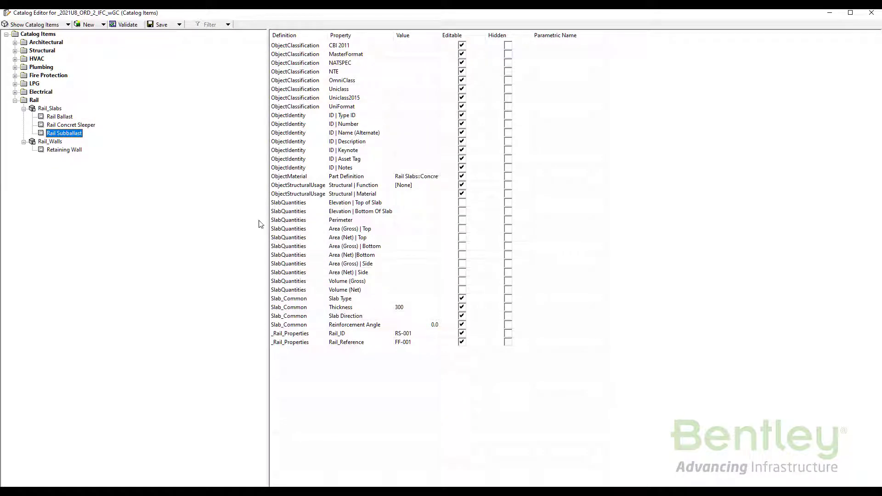
{"action": "left_click", "coordinate": [58, 151]}
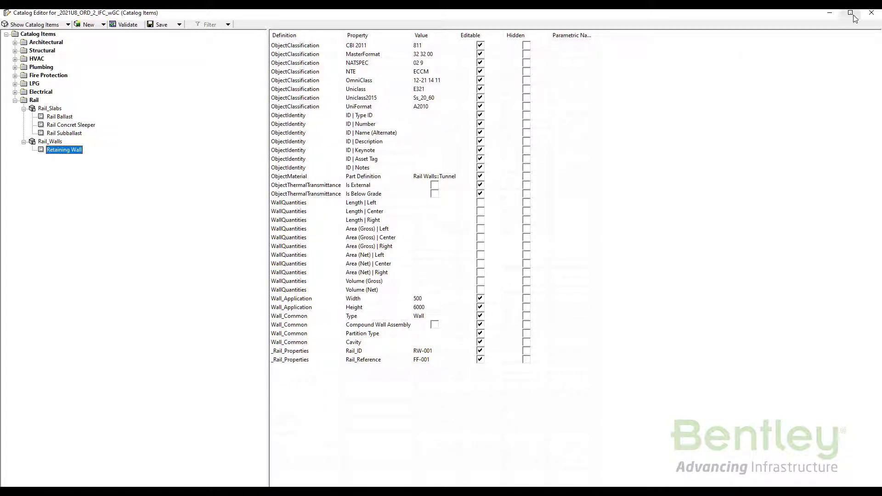
{"action": "left_click", "coordinate": [871, 12]}
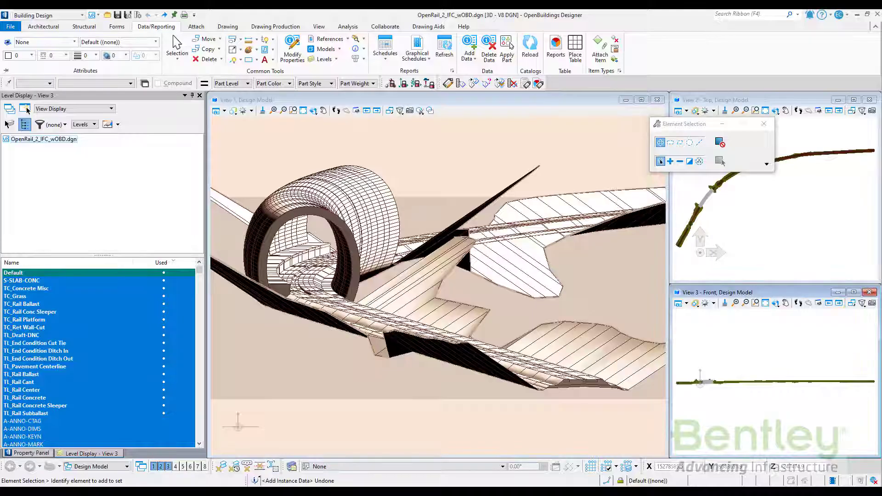
Start an IFC export from File > Export > Exchange File Types.
{"action": "left_click", "coordinate": [11, 27]}
{"action": "left_click", "coordinate": [23, 329]}
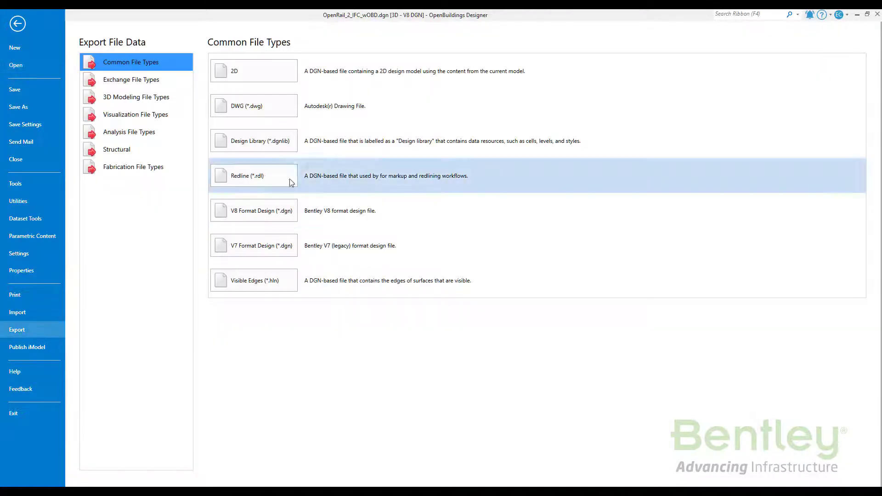
{"action": "left_click", "coordinate": [138, 81]}
{"action": "left_click", "coordinate": [240, 71]}
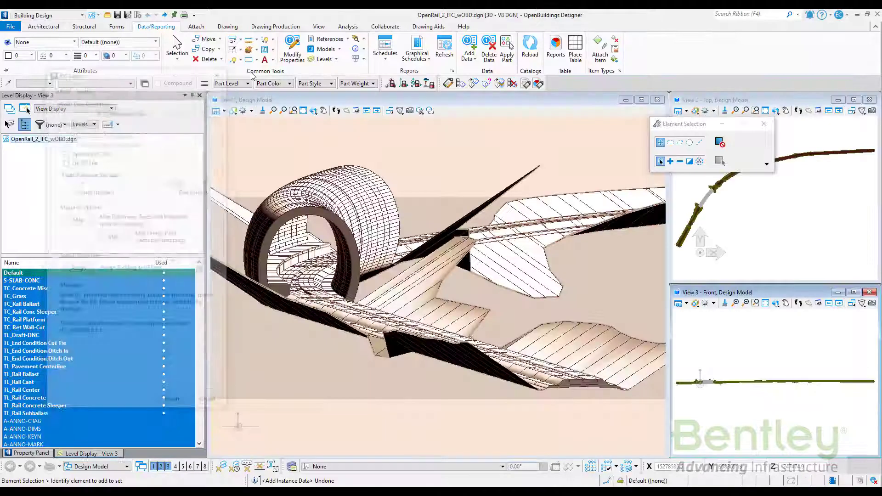
In Class Mapping, confirm Rail_Slabs maps to IfcSlab and Rail_Walls to IfcWall, then close it.
{"action": "left_click", "coordinate": [76, 220]}
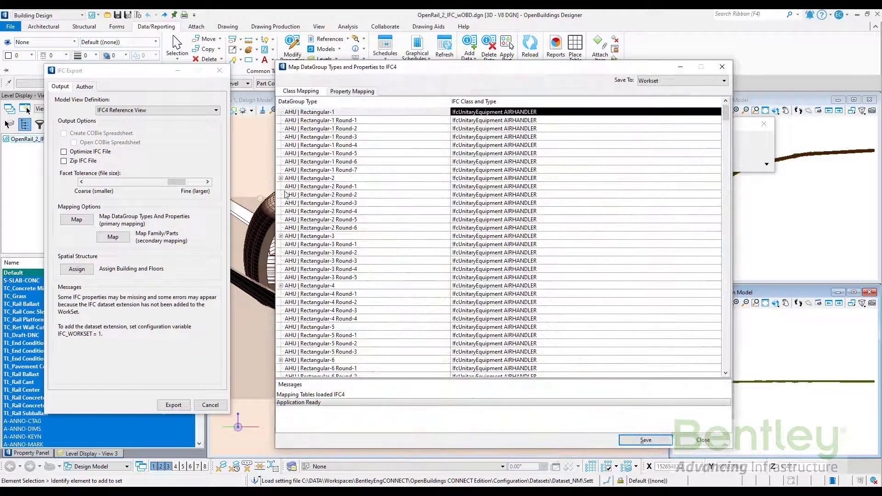
{"action": "left_click_drag", "start_coordinate": [727, 117], "coordinate": [724, 330]}
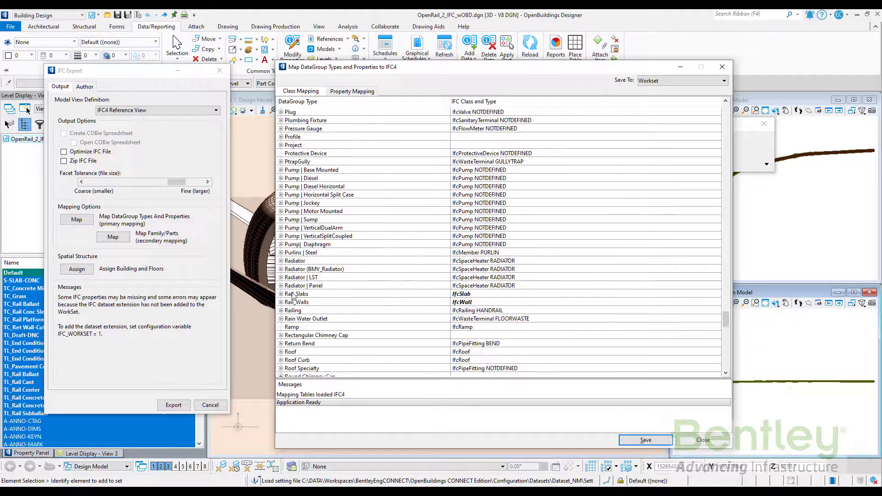
{"action": "left_click", "coordinate": [281, 294]}
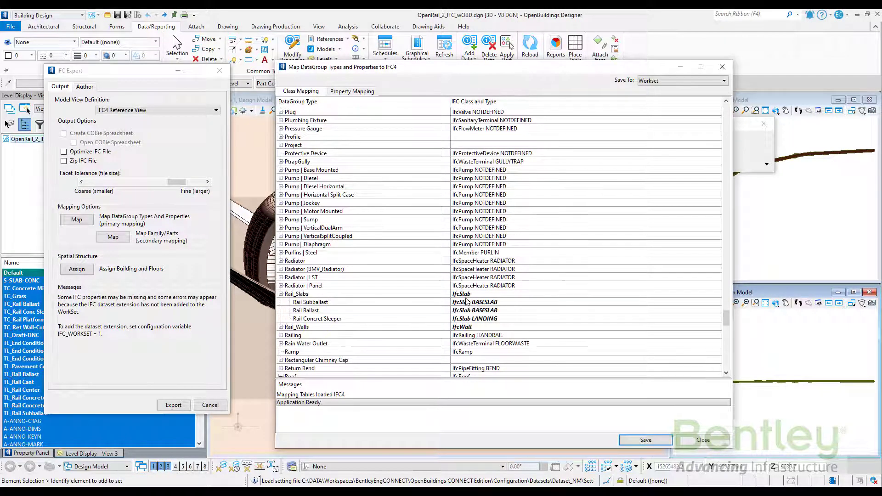
{"action": "scroll", "coordinate": [468, 300], "scroll_direction": "down", "scroll_amount": 1}
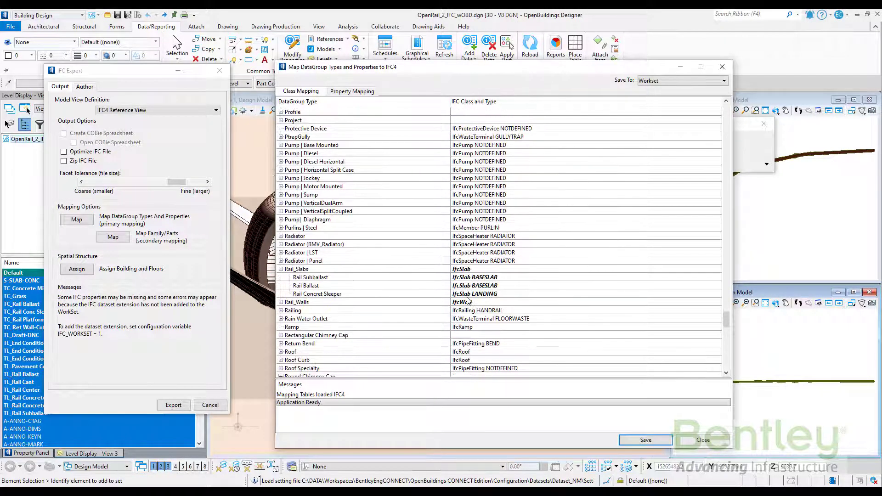
{"action": "left_click", "coordinate": [281, 302]}
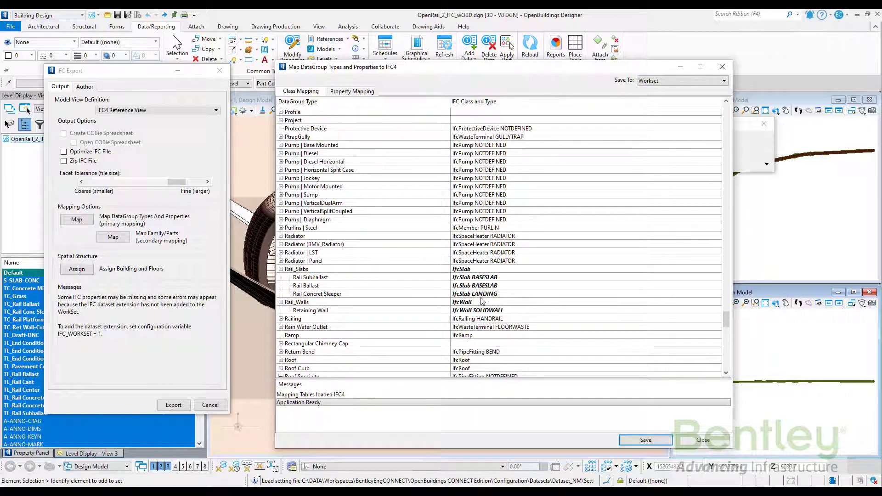
{"action": "left_click", "coordinate": [703, 439]}
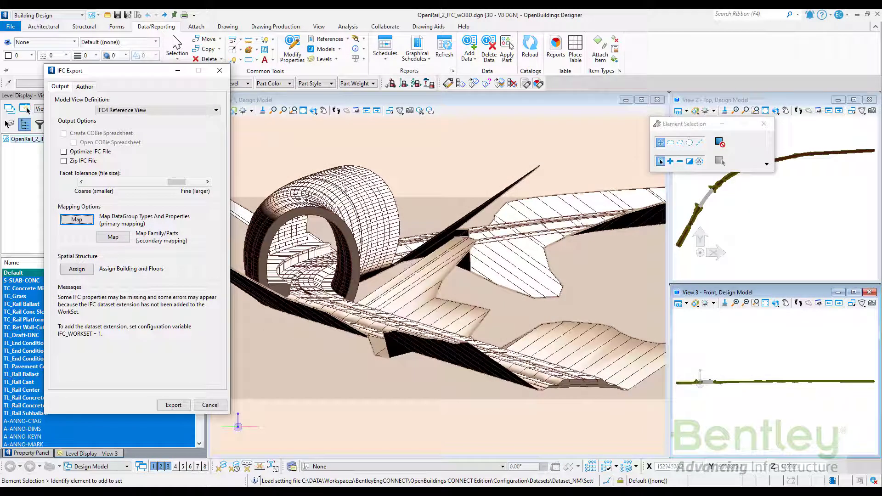
Cancel the IFC Export dialog and bring up the DataGroup Catalogs Excel workbook.
{"action": "left_click", "coordinate": [219, 71]}
{"action": "mouse_move", "coordinate": [344, 240]}
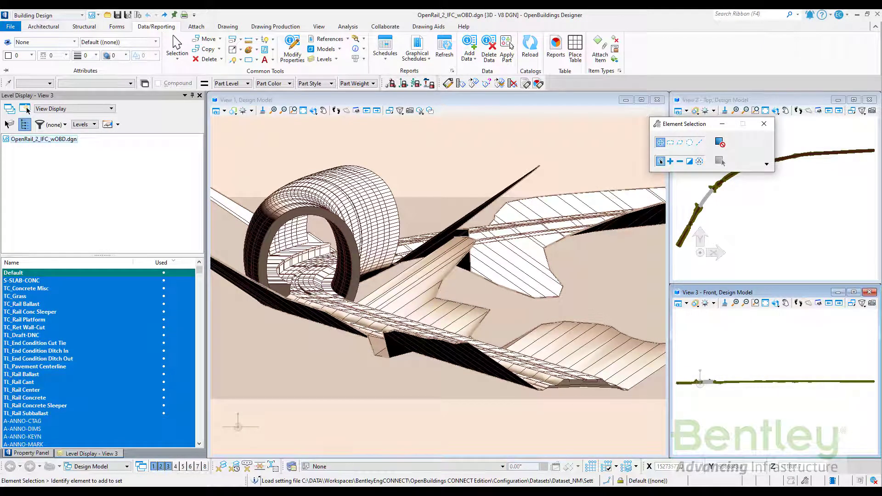
{"action": "left_click", "coordinate": [528, 455]}
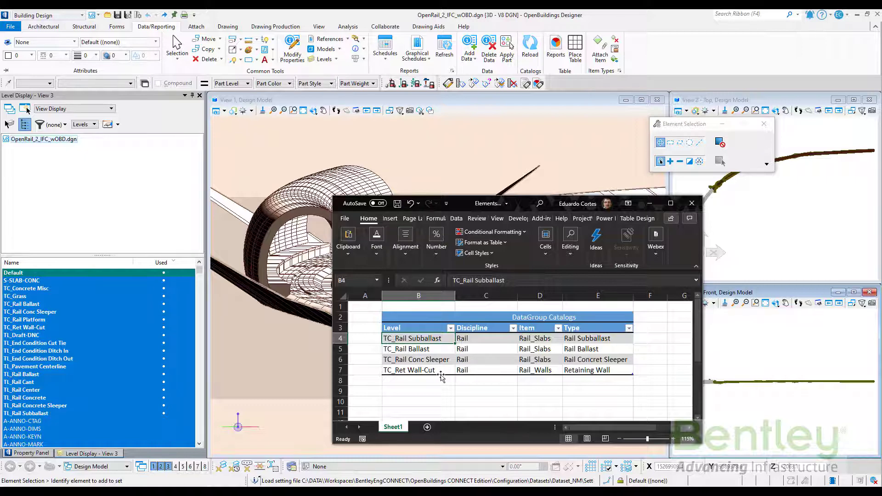
Select every element on the TC_Rail Subballast level through Element Selection and start Add Data.
{"action": "left_click", "coordinate": [492, 99]}
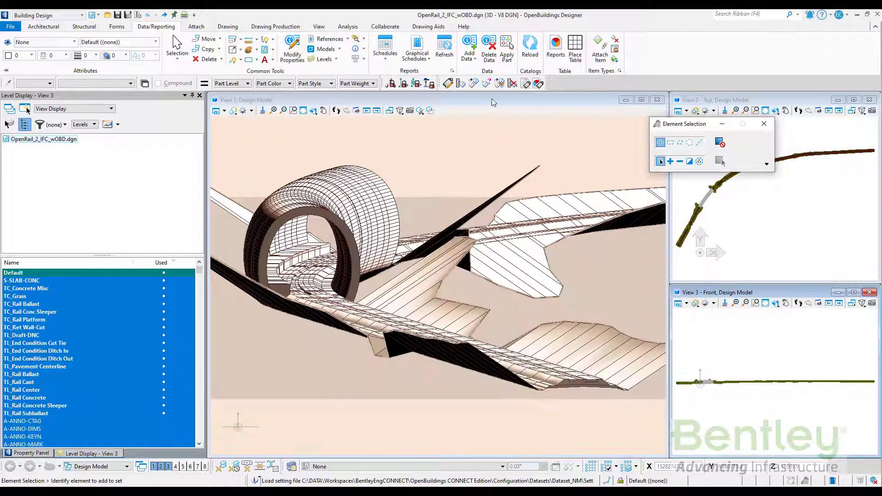
{"action": "left_click", "coordinate": [766, 164]}
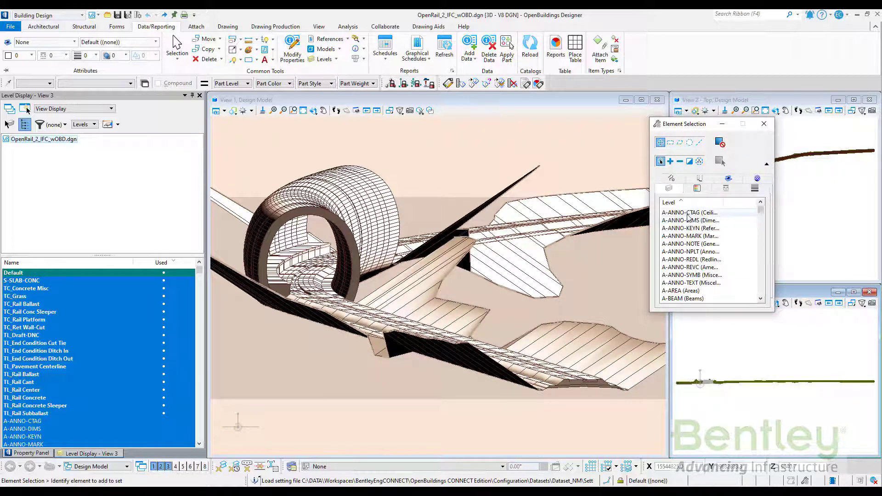
{"action": "scroll", "coordinate": [685, 257], "scroll_direction": "down", "scroll_amount": 10}
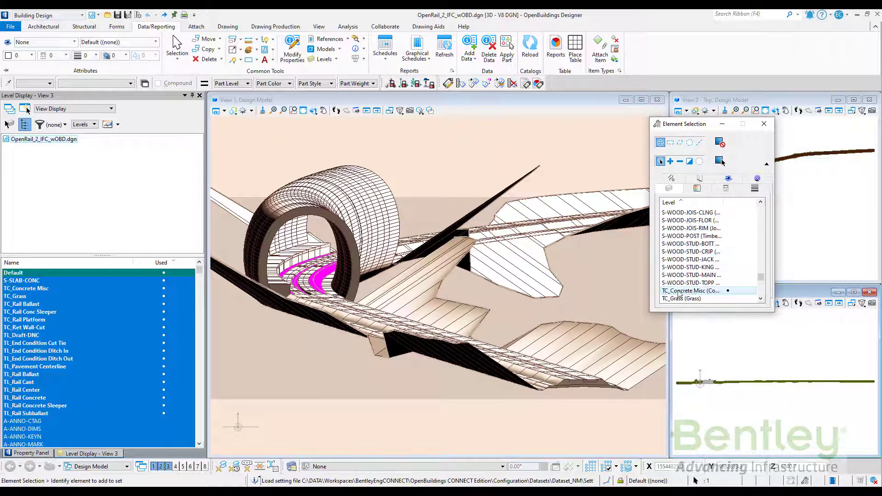
{"action": "scroll", "coordinate": [681, 289], "scroll_direction": "down", "scroll_amount": 1}
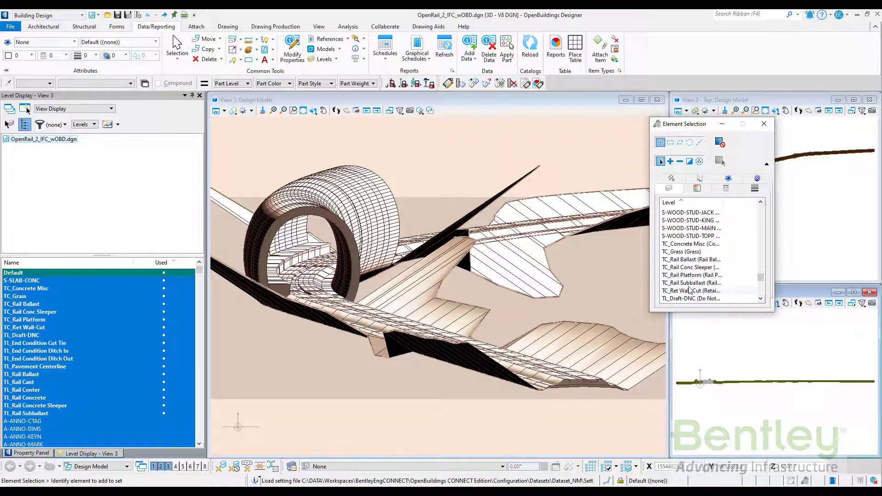
{"action": "left_click", "coordinate": [691, 282]}
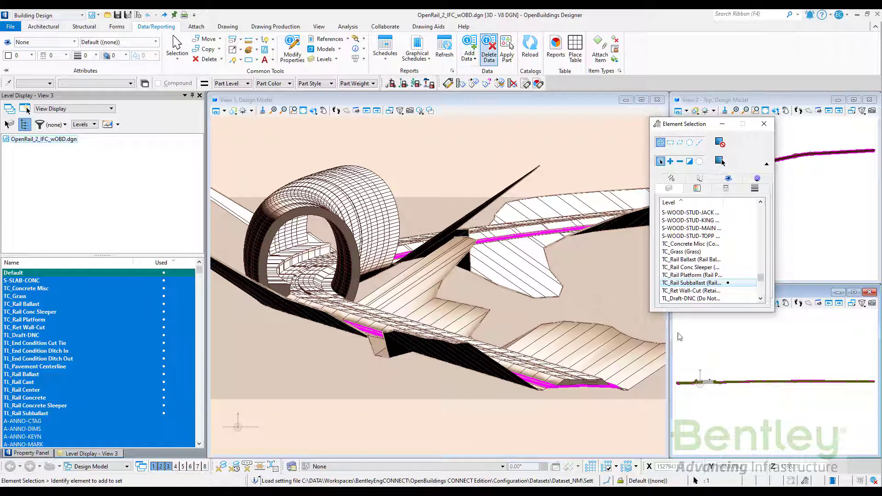
{"action": "left_click", "coordinate": [467, 47]}
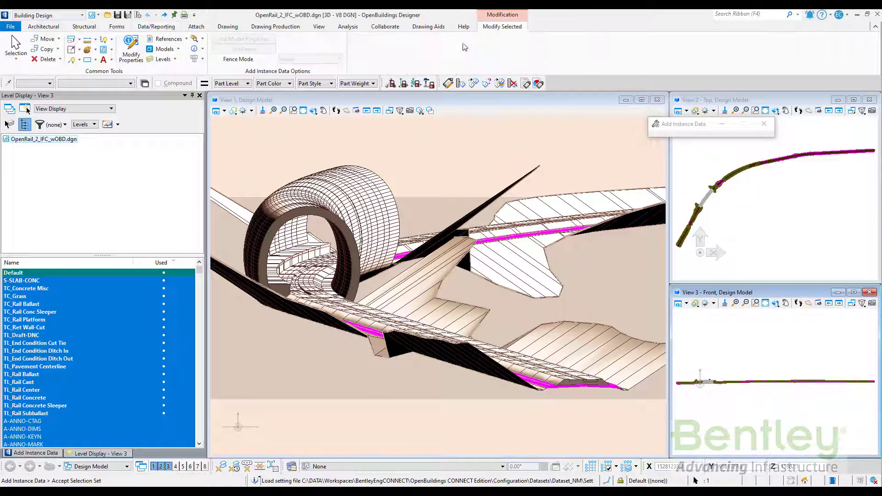
Keep Rail_Slabs as the catalog type and check the Rail_Reference value FF-001.
{"action": "left_click", "coordinate": [41, 452]}
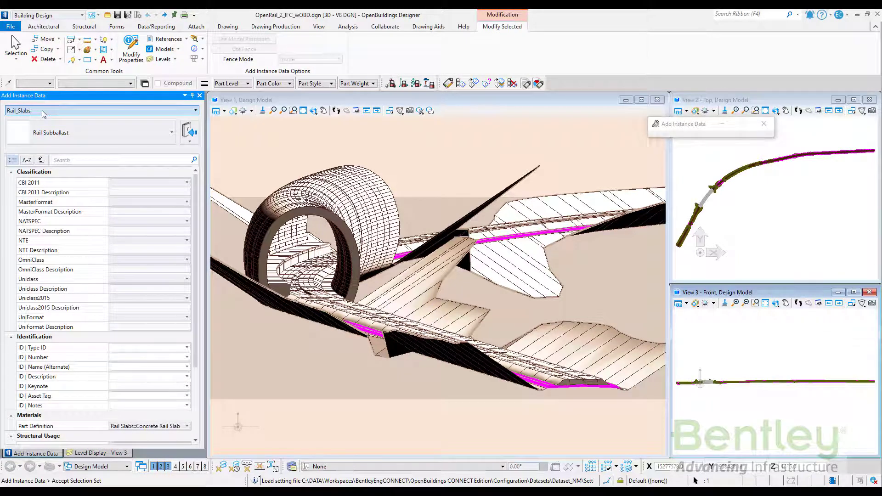
{"action": "left_click", "coordinate": [43, 114]}
{"action": "left_click", "coordinate": [39, 174]}
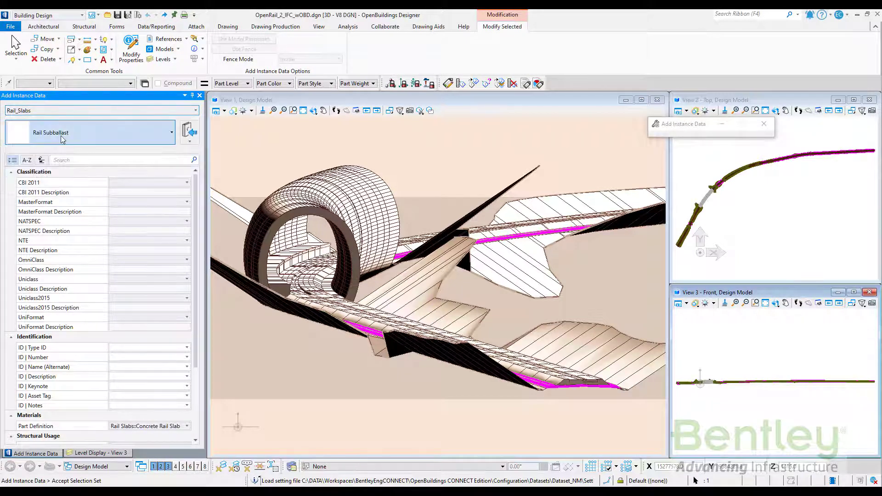
{"action": "scroll", "coordinate": [118, 223], "scroll_direction": "down", "scroll_amount": 1}
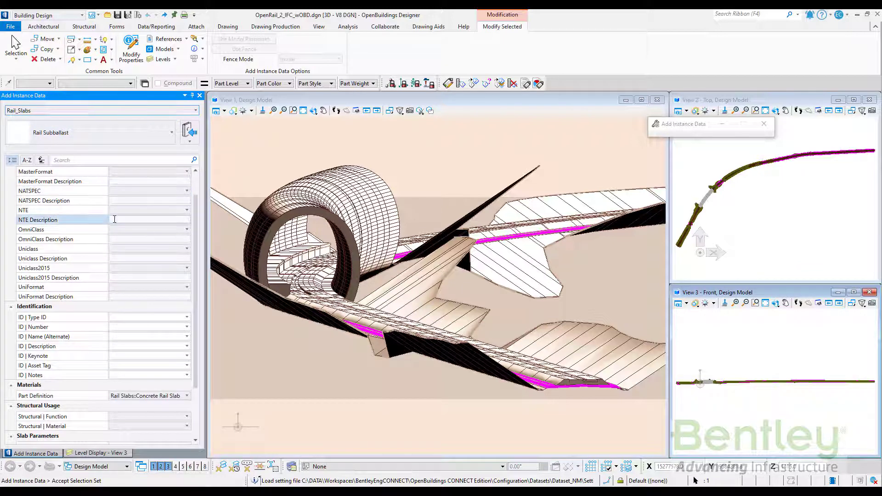
{"action": "scroll", "coordinate": [156, 276], "scroll_direction": "down", "scroll_amount": 3}
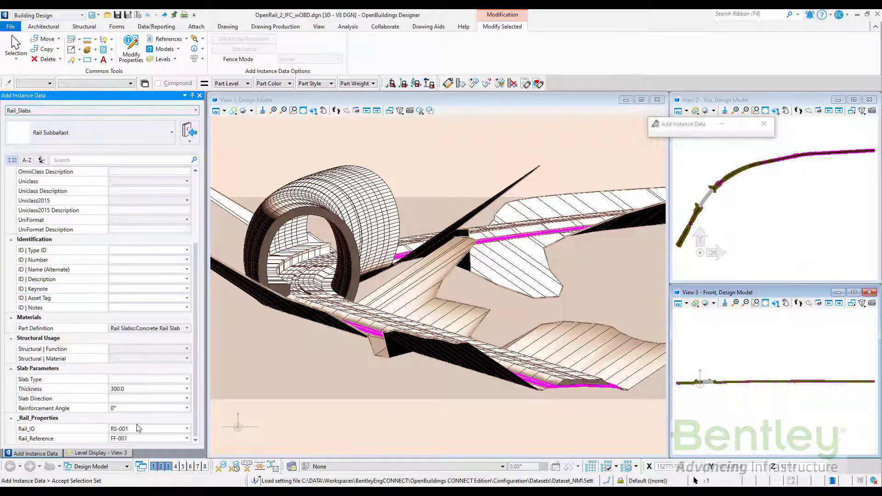
{"action": "left_click", "coordinate": [138, 438]}
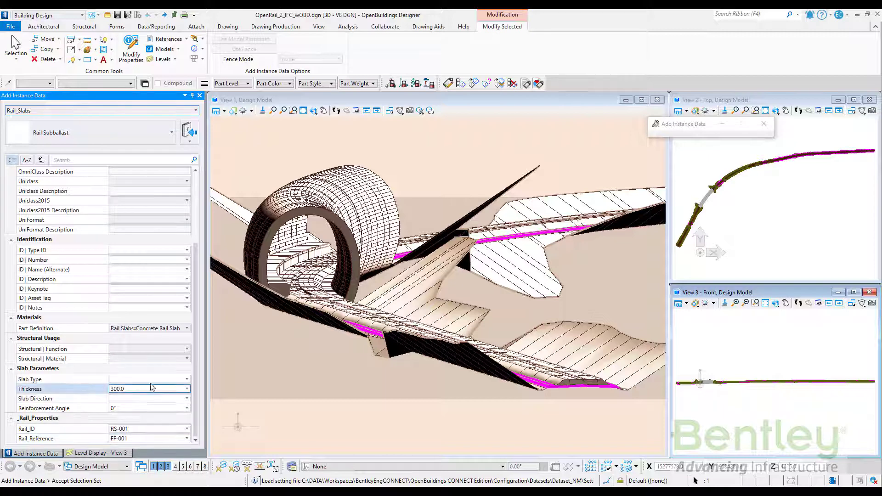
Set Slab Type to Slab on grade and Structural | Function to Structural, then apply to the subballast.
{"action": "left_click", "coordinate": [186, 379]}
{"action": "left_click", "coordinate": [186, 380]}
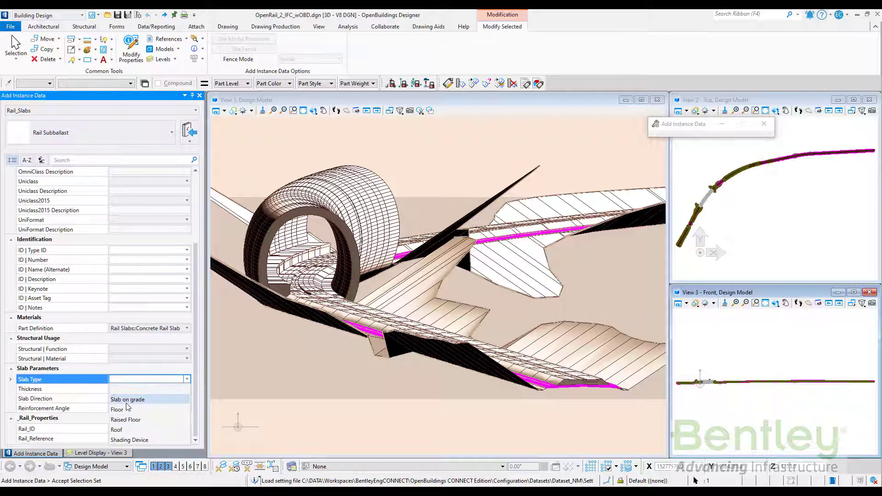
{"action": "left_click", "coordinate": [128, 399]}
{"action": "left_click", "coordinate": [124, 349]}
{"action": "left_click", "coordinate": [124, 349]}
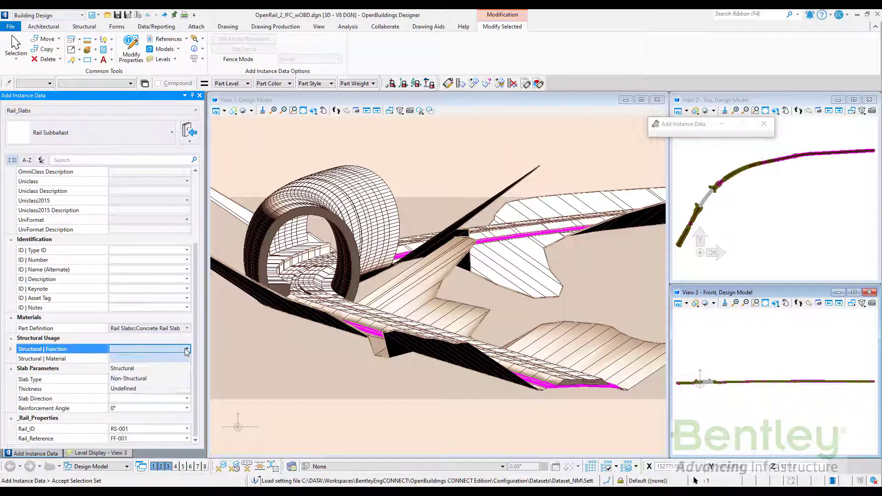
{"action": "left_click", "coordinate": [122, 369]}
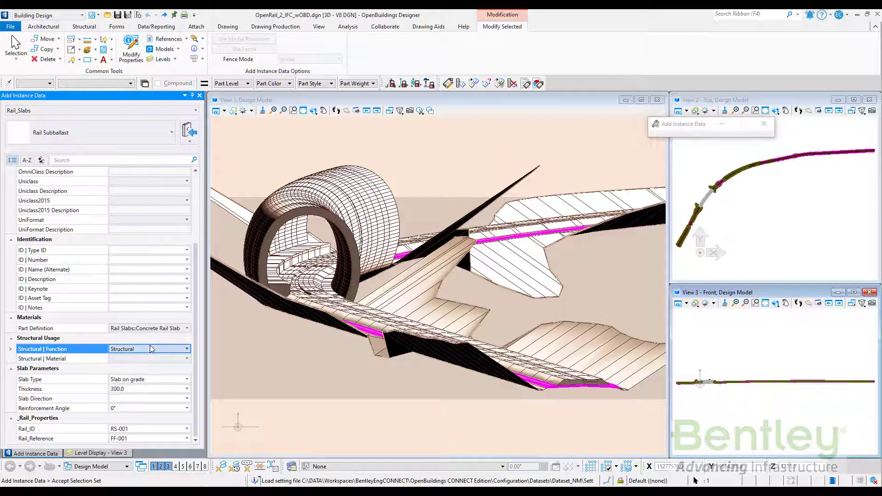
{"action": "left_click", "coordinate": [748, 347]}
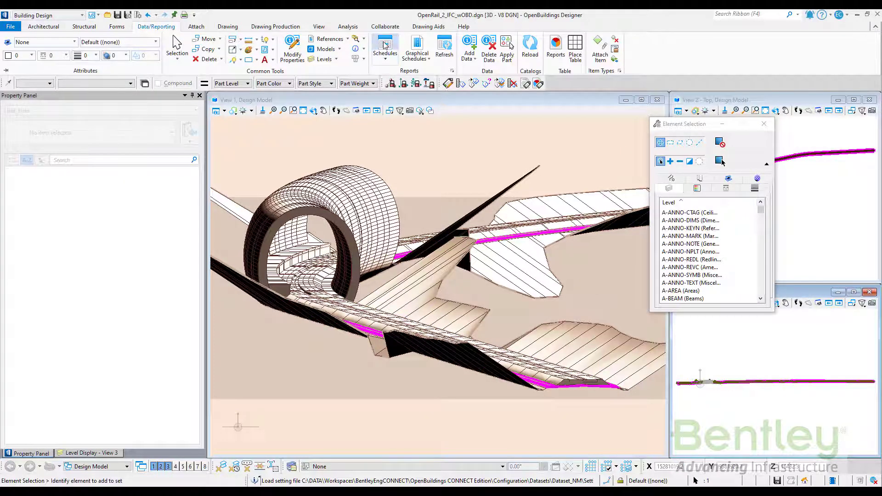
{"action": "left_click", "coordinate": [384, 44]}
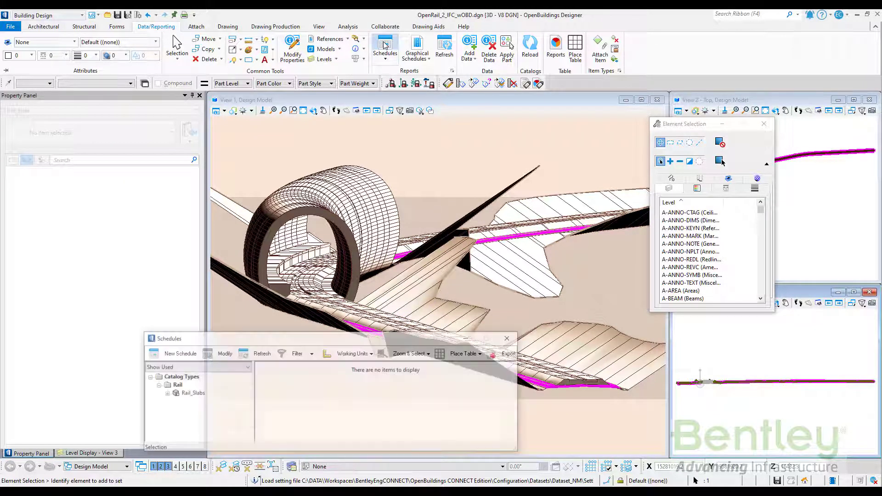
{"action": "left_click", "coordinate": [165, 394]}
{"action": "left_click", "coordinate": [190, 394]}
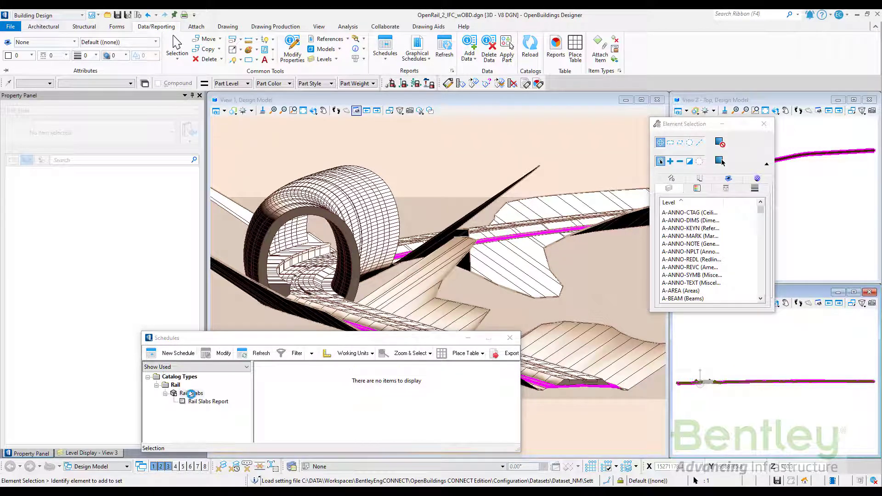
{"action": "left_click", "coordinate": [202, 402]}
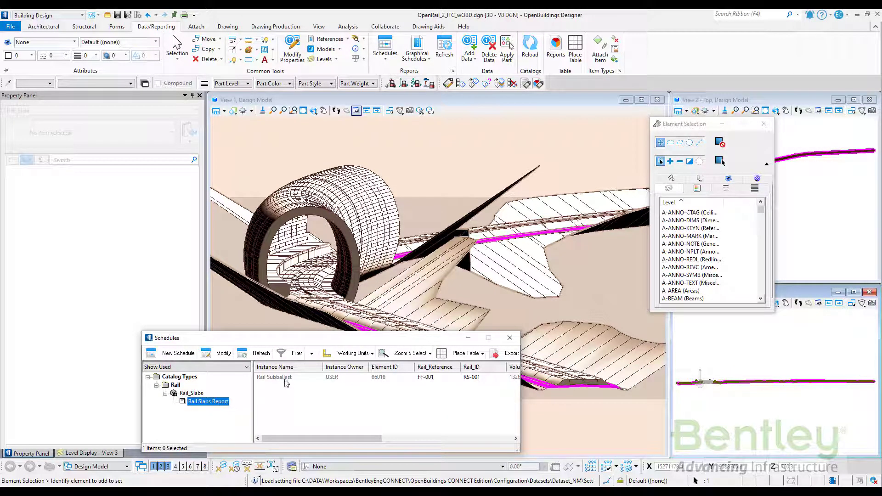
{"action": "left_click", "coordinate": [283, 380]}
{"action": "mouse_move", "coordinate": [365, 438]}
{"action": "left_mouse_down"}
{"action": "mouse_move", "coordinate": [425, 439]}
{"action": "mouse_move", "coordinate": [361, 441]}
{"action": "left_mouse_up"}
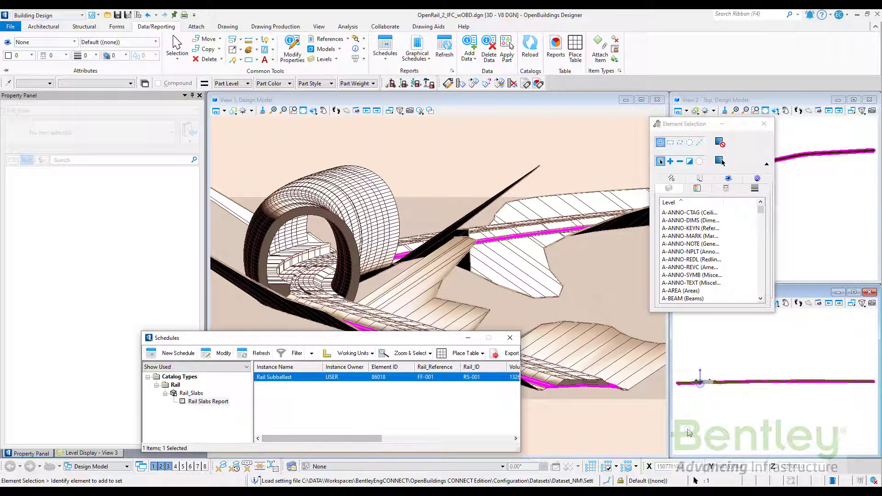
{"action": "left_click", "coordinate": [509, 338]}
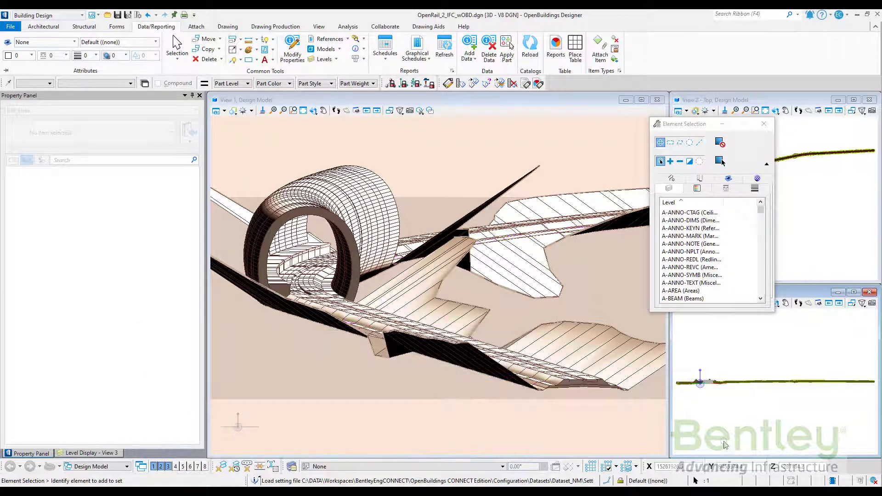
Select the TC_Rail Ballast level's elements, dropping TC_Grass, and start Add Data.
{"action": "left_click", "coordinate": [689, 228]}
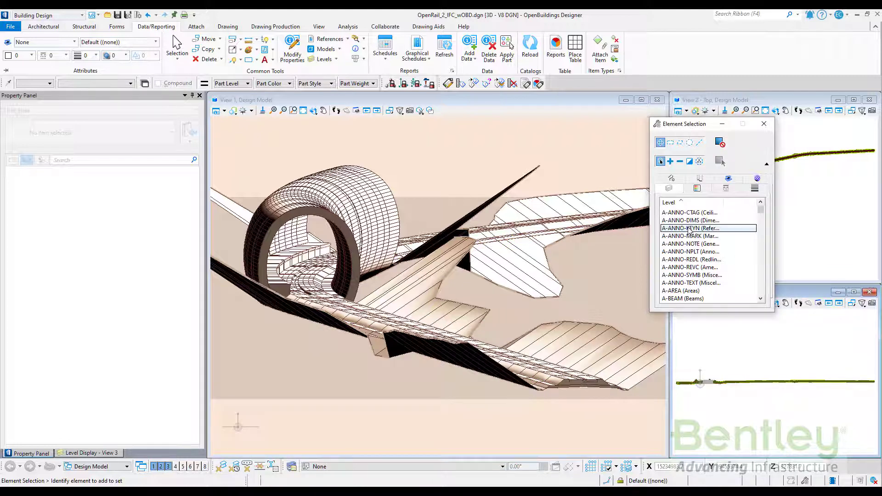
{"action": "scroll", "coordinate": [685, 257], "scroll_direction": "down", "scroll_amount": 6}
{"action": "scroll", "coordinate": [685, 265], "scroll_direction": "down", "scroll_amount": 10}
{"action": "left_click", "coordinate": [686, 267]}
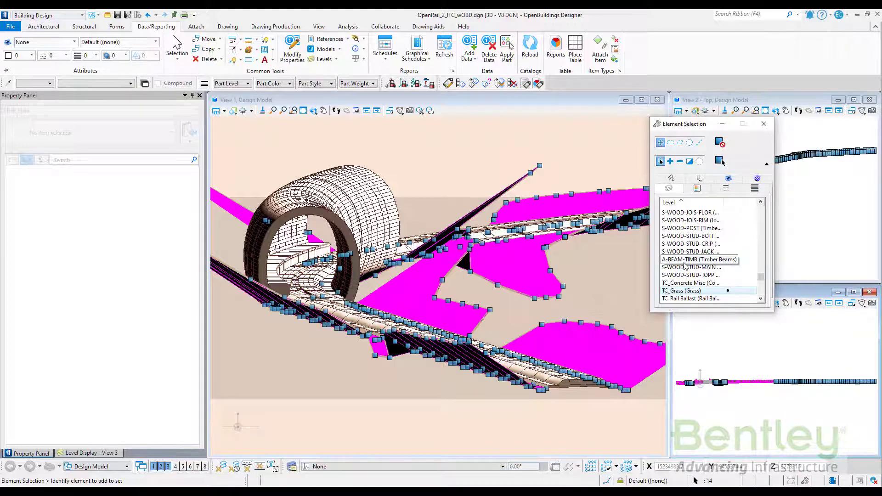
{"action": "scroll", "coordinate": [687, 271], "scroll_direction": "down", "scroll_amount": 1}
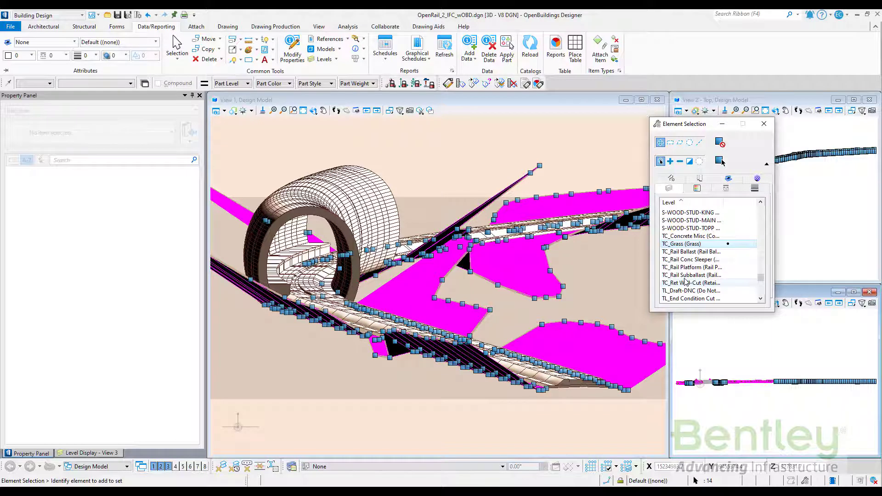
{"action": "left_click", "coordinate": [683, 252], "text": "ctrl"}
{"action": "left_click", "coordinate": [683, 245], "text": "ctrl"}
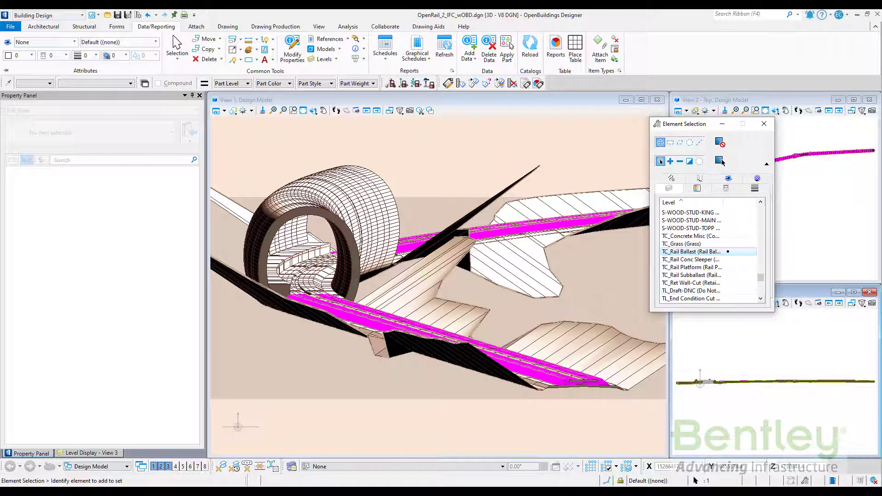
{"action": "left_click", "coordinate": [469, 48]}
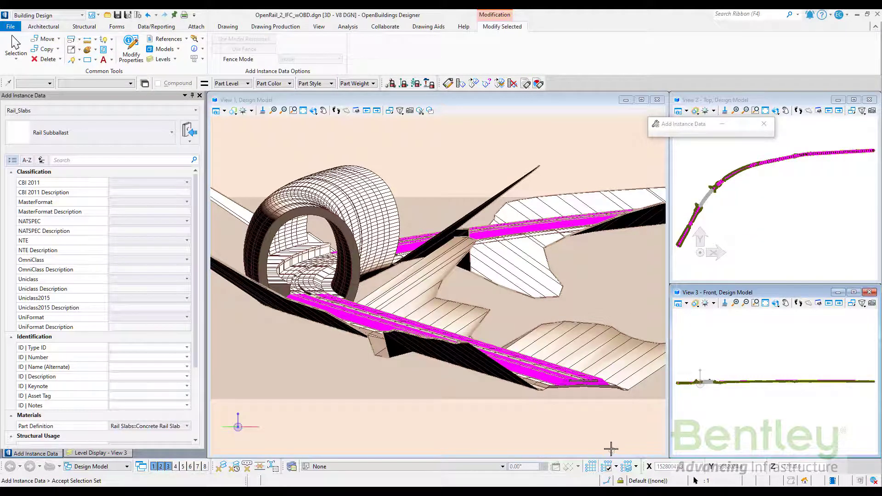
Choose Rail Ballast as the part type and set Structural | Function to Structural.
{"action": "left_click", "coordinate": [108, 134]}
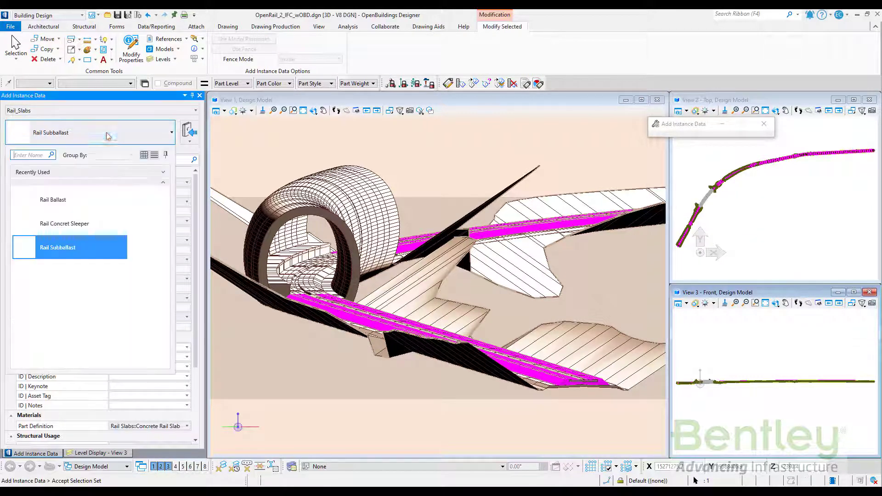
{"action": "left_click", "coordinate": [58, 201]}
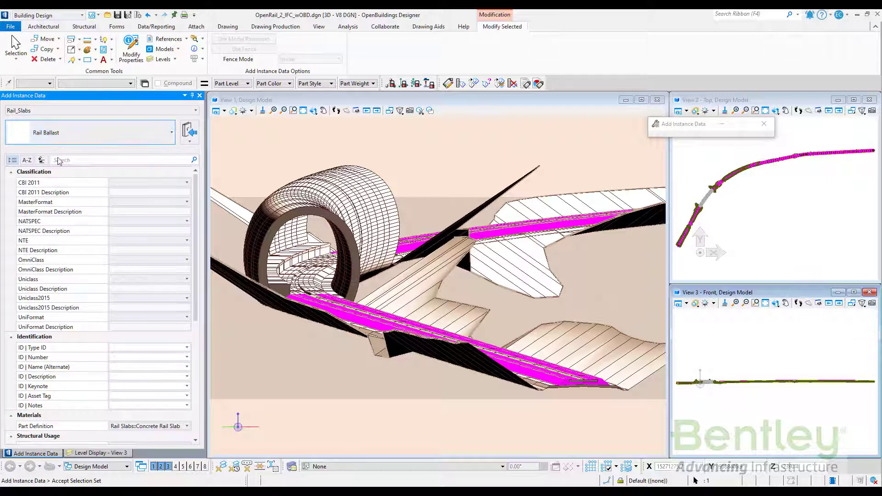
{"action": "scroll", "coordinate": [115, 320], "scroll_direction": "down", "scroll_amount": 1}
{"action": "left_click", "coordinate": [187, 417]}
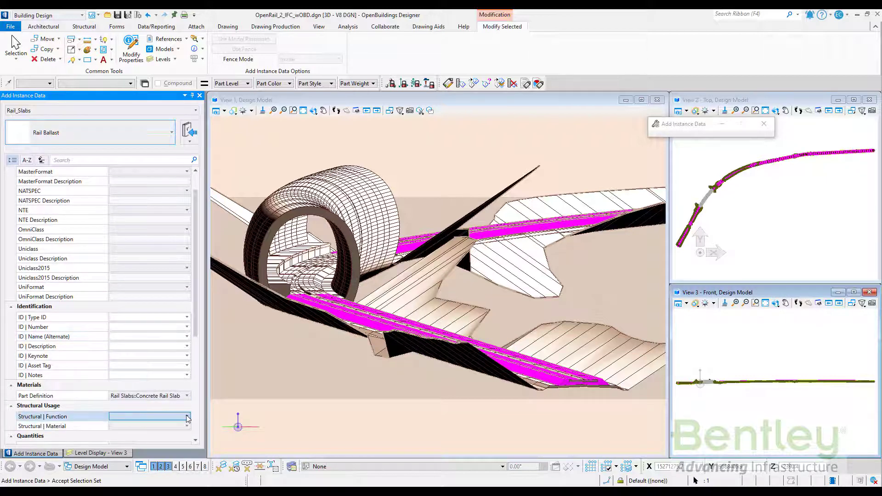
{"action": "left_click", "coordinate": [188, 417]}
{"action": "left_click", "coordinate": [128, 434]}
Set Structural | Material to C35/45 from the UK & EU Concrete materials.
{"action": "scroll", "coordinate": [131, 361], "scroll_direction": "down", "scroll_amount": 4}
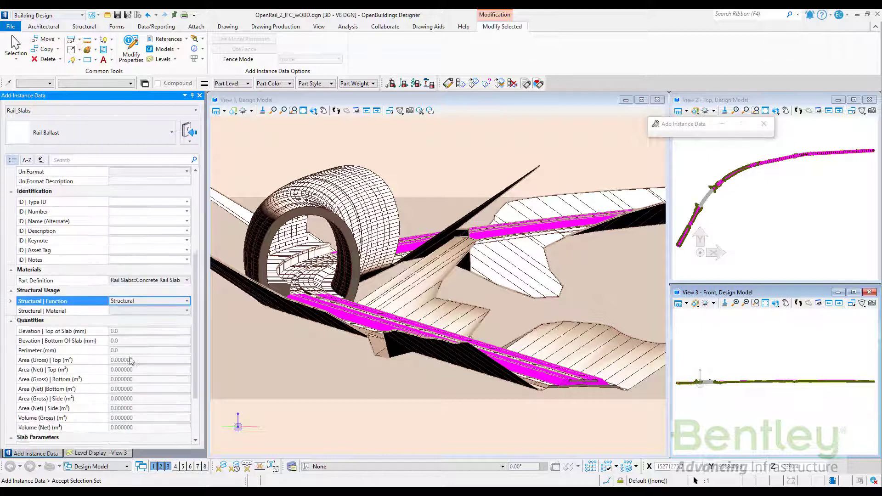
{"action": "scroll", "coordinate": [131, 361], "scroll_direction": "down", "scroll_amount": 1}
{"action": "left_click", "coordinate": [151, 281]}
{"action": "left_click", "coordinate": [151, 281]}
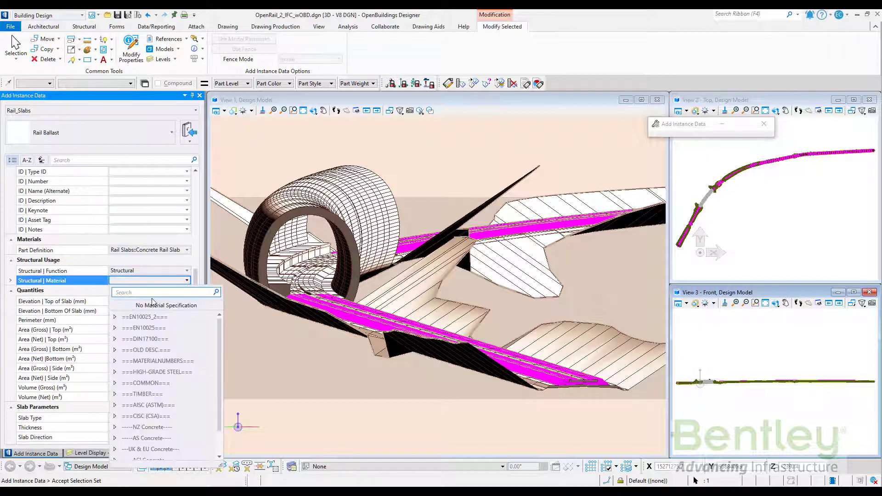
{"action": "scroll", "coordinate": [152, 321], "scroll_direction": "down", "scroll_amount": 2}
{"action": "left_click", "coordinate": [117, 420]}
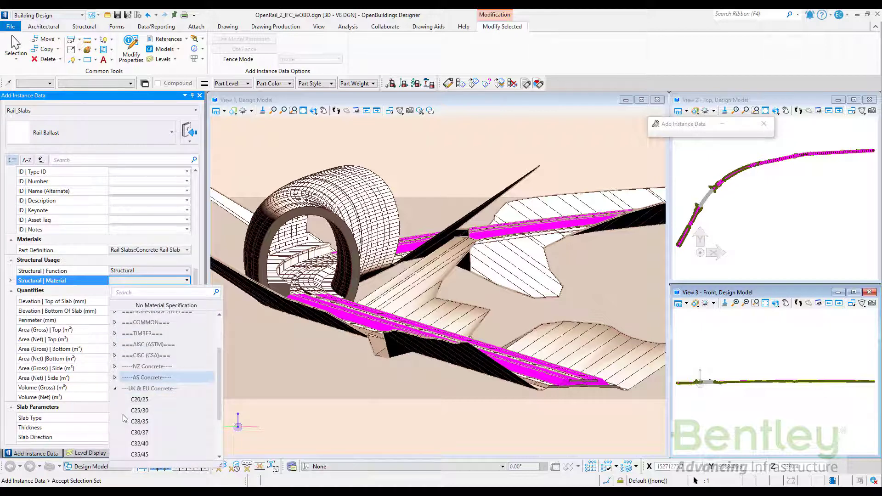
{"action": "left_click", "coordinate": [140, 455]}
Set Slab Type to Slab on grade and apply the data to the ballast.
{"action": "scroll", "coordinate": [92, 377], "scroll_direction": "down", "scroll_amount": 1}
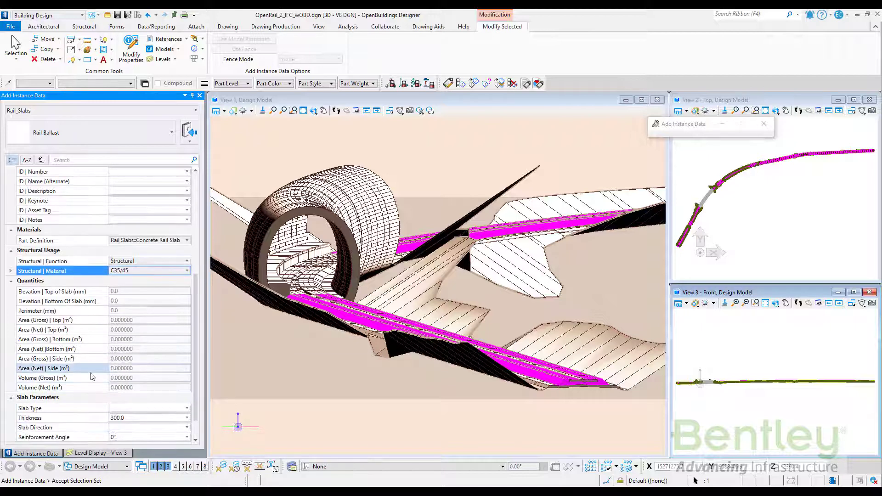
{"action": "scroll", "coordinate": [91, 377], "scroll_direction": "down", "scroll_amount": 1}
{"action": "left_click", "coordinate": [137, 379]}
{"action": "left_click", "coordinate": [138, 379]}
{"action": "left_click", "coordinate": [135, 399]}
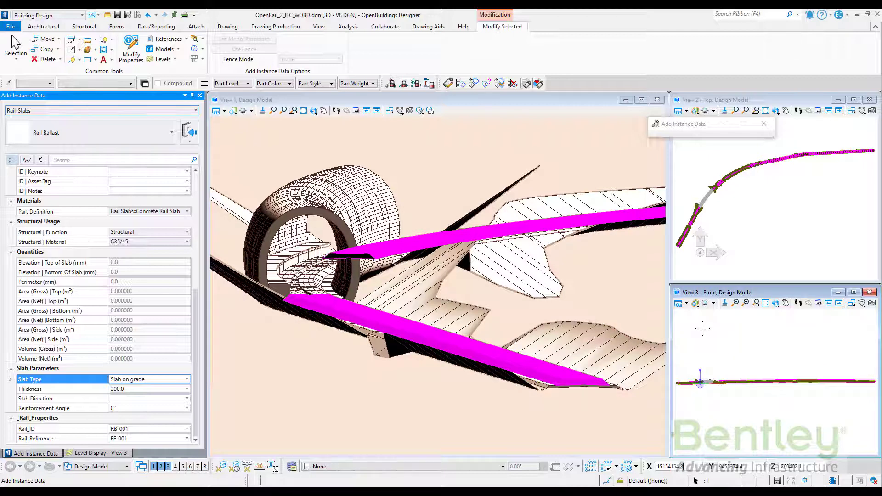
{"action": "key", "text": "Escape"}
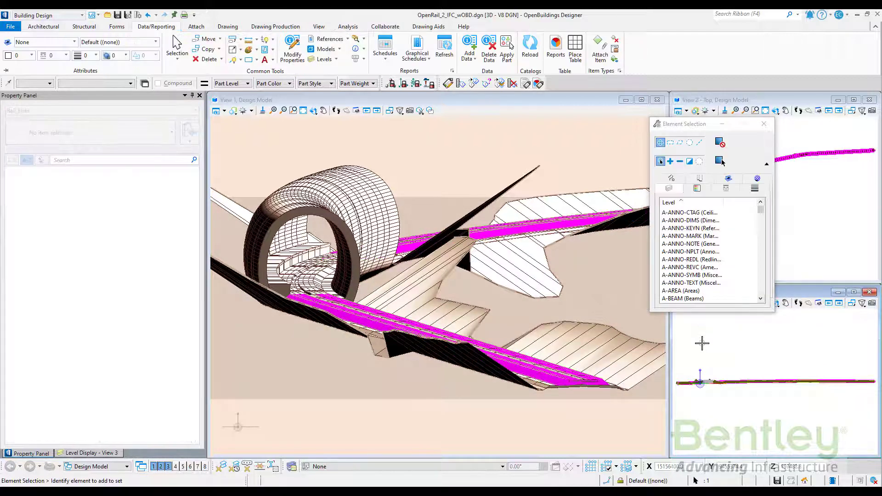
Pick TC_Rail Conc Sleeper in the Element Selection level list to select its elements.
{"action": "left_click", "coordinate": [690, 237]}
{"action": "key", "text": "t"}
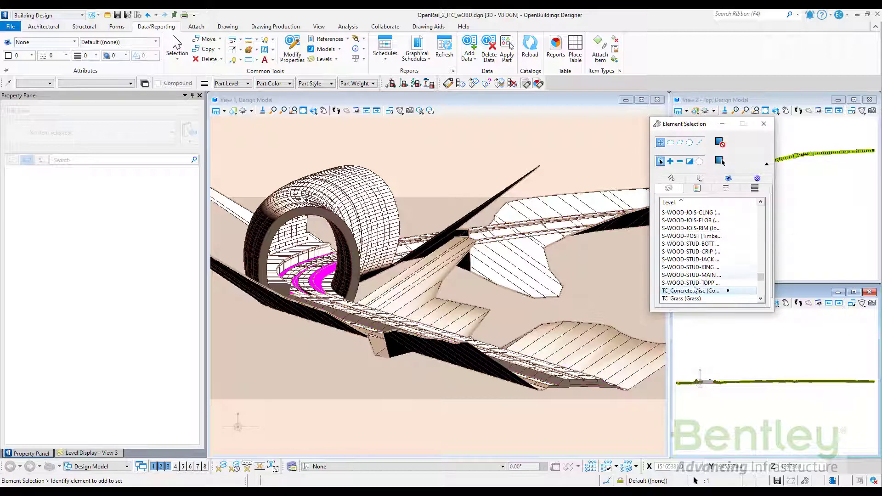
{"action": "scroll", "coordinate": [692, 294], "scroll_direction": "down", "scroll_amount": 2}
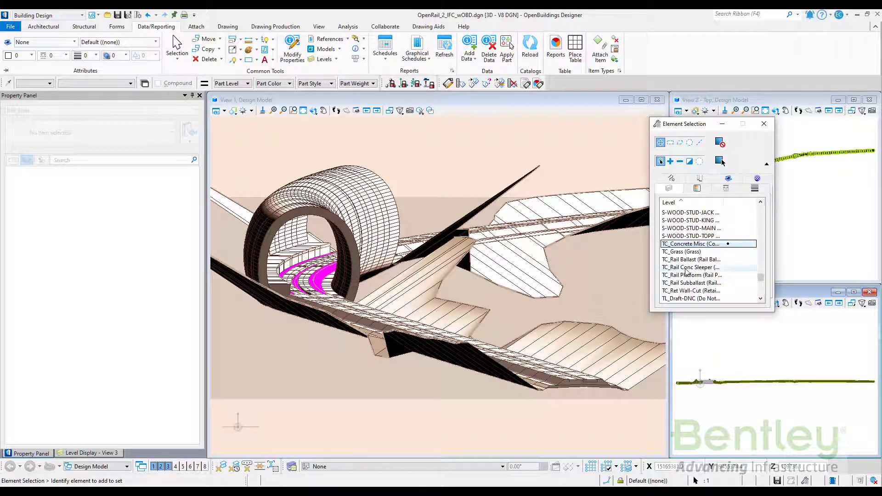
{"action": "left_click", "coordinate": [690, 267]}
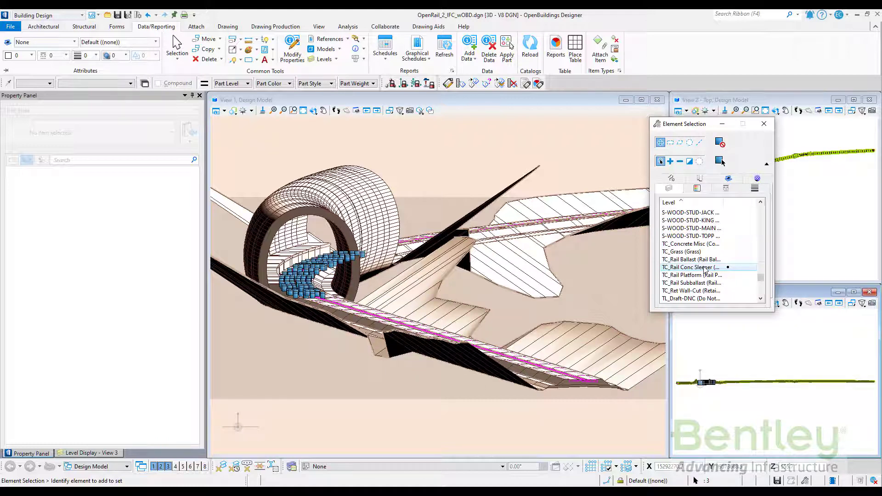
{"action": "left_click", "coordinate": [630, 278]}
{"action": "left_click", "coordinate": [690, 268]}
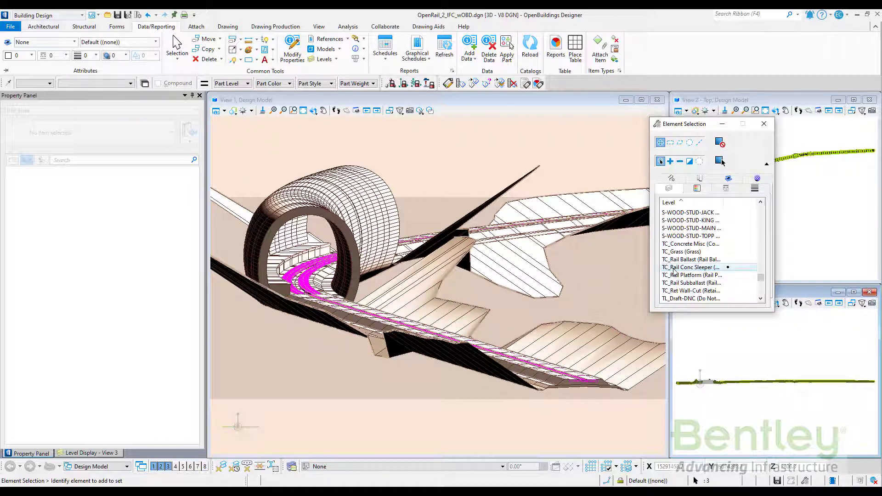
Attach Rail Concrete Sleeper data (200.0 thick, RCS-001) to the sleepers and accept.
{"action": "left_click", "coordinate": [468, 46]}
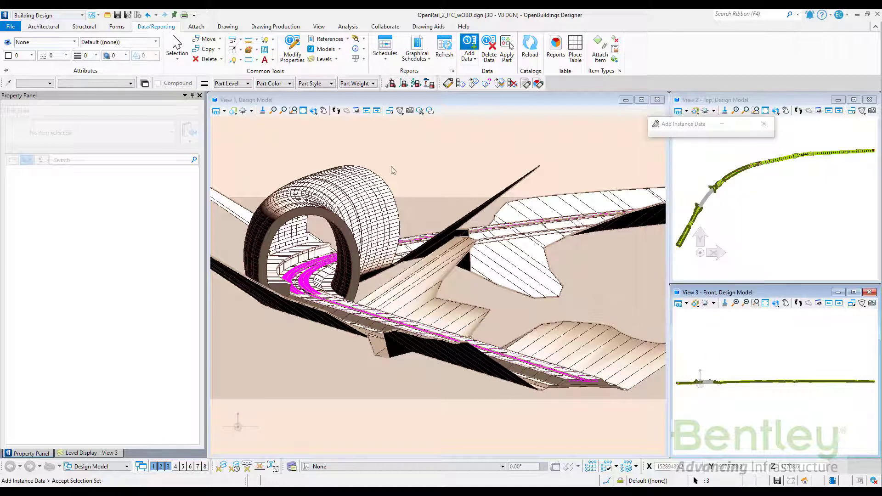
{"action": "left_click", "coordinate": [128, 136]}
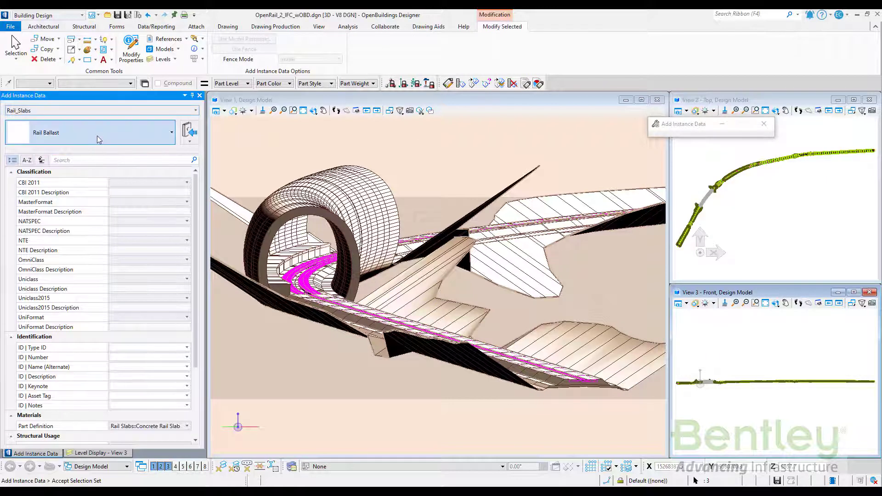
{"action": "left_click", "coordinate": [51, 227]}
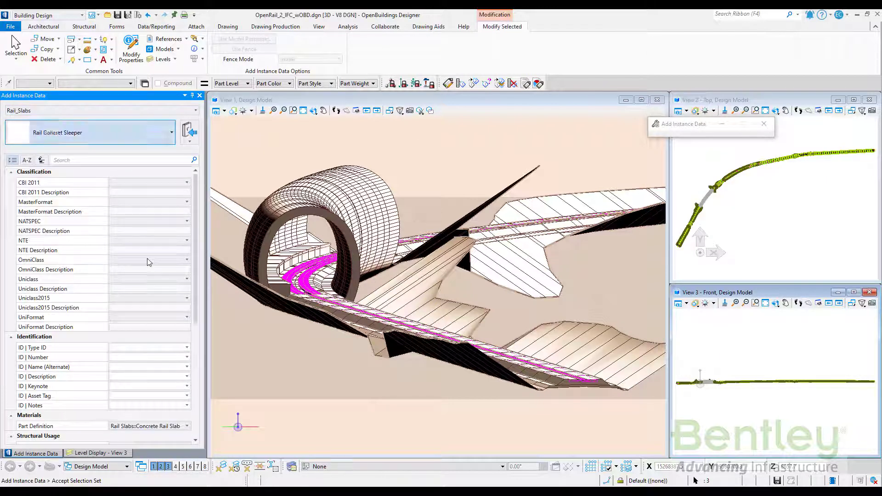
{"action": "scroll", "coordinate": [149, 264], "scroll_direction": "down", "scroll_amount": 5}
{"action": "scroll", "coordinate": [152, 275], "scroll_direction": "down", "scroll_amount": 2}
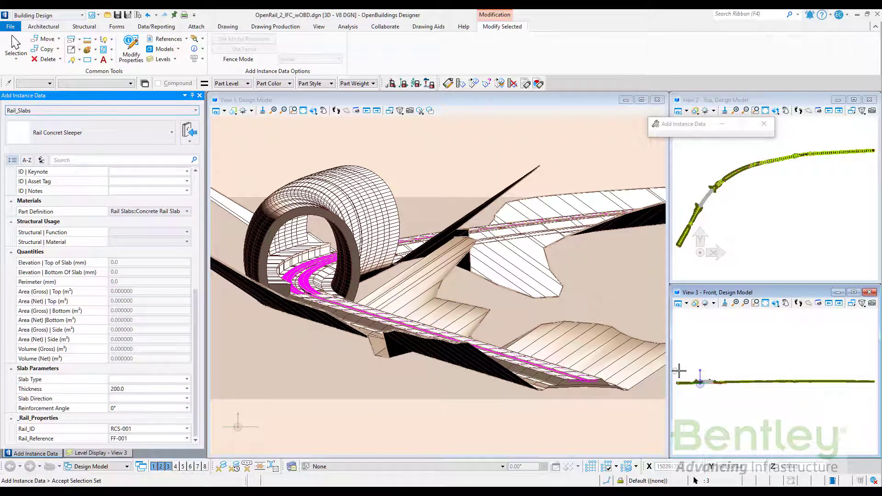
{"action": "left_click", "coordinate": [165, 379]}
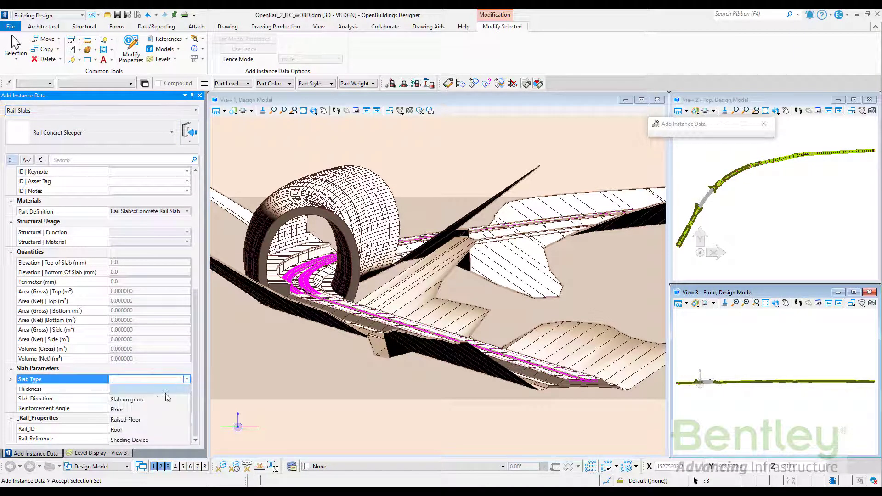
{"action": "left_click", "coordinate": [141, 400]}
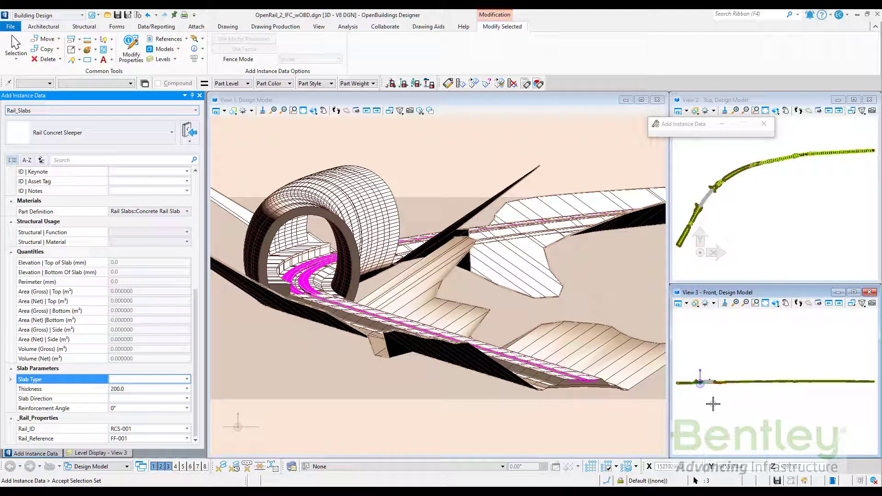
{"action": "left_click", "coordinate": [713, 404]}
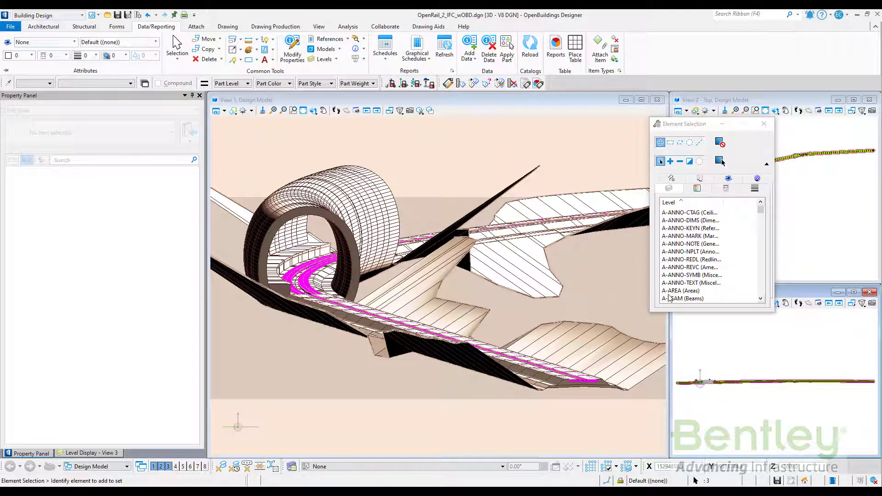
Select only the TC_Ret Wall-Cut level in Element Selection, dropping TC_Concrete Misc.
{"action": "left_click", "coordinate": [677, 223]}
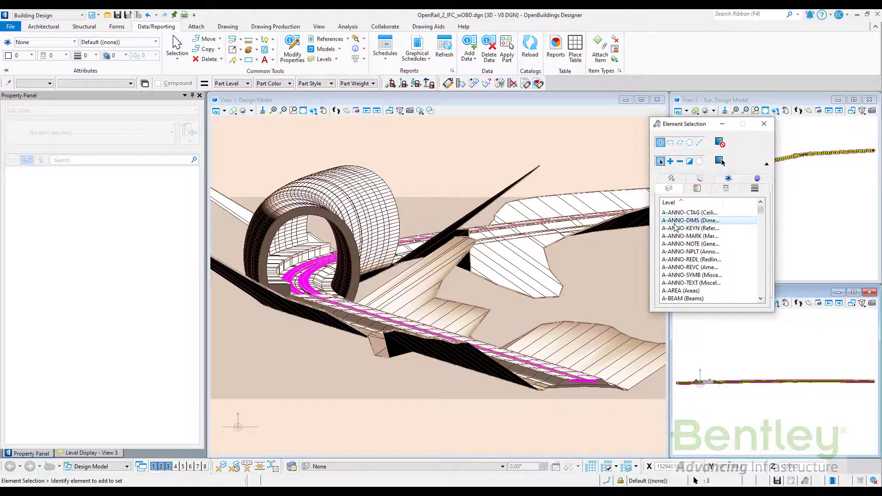
{"action": "key", "text": "t"}
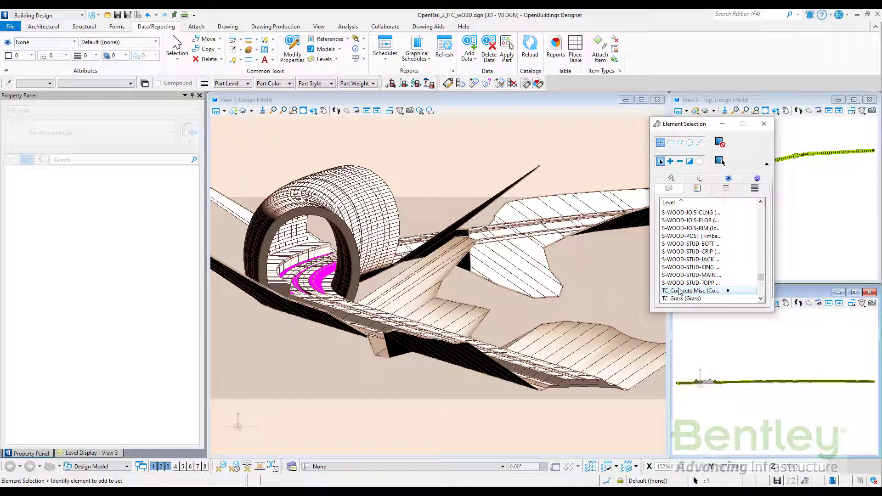
{"action": "scroll", "coordinate": [679, 292], "scroll_direction": "down", "scroll_amount": 1}
{"action": "scroll", "coordinate": [678, 292], "scroll_direction": "down", "scroll_amount": 1}
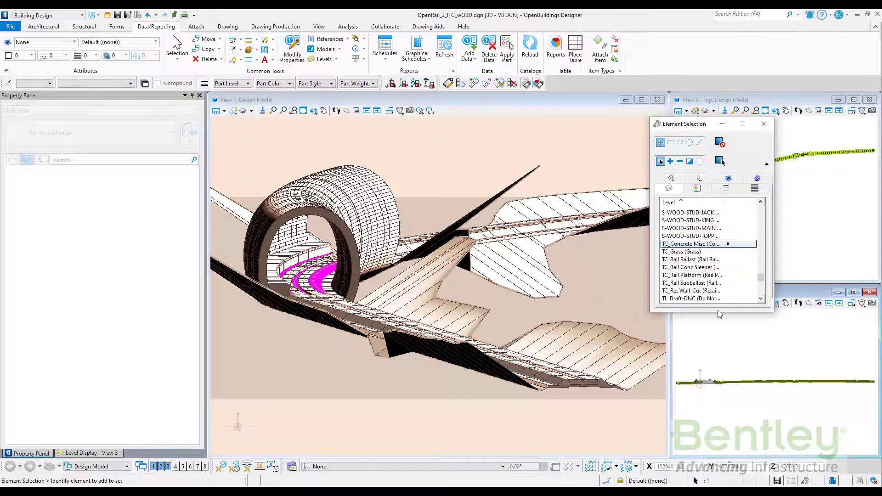
{"action": "left_click", "coordinate": [680, 291], "text": "ctrl"}
{"action": "left_click", "coordinate": [680, 244], "text": "ctrl"}
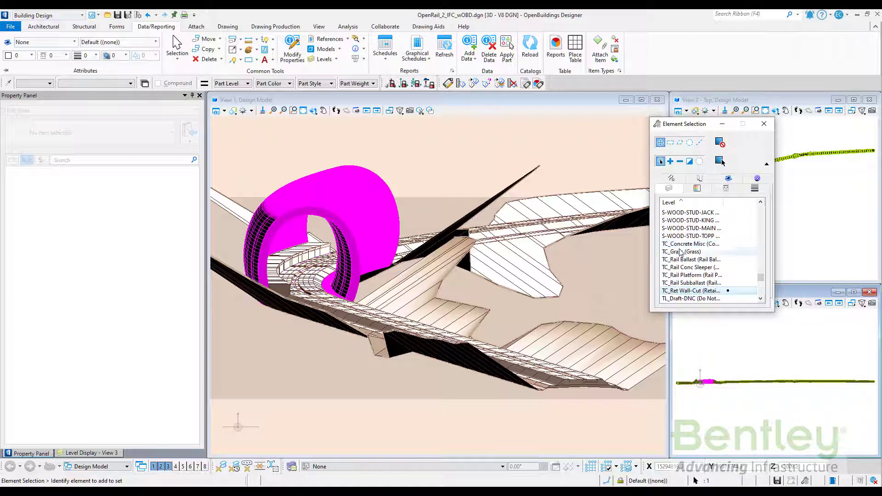
Check the level mapping in the Excel sheet, then start Add Instance Data on the tunnel ring.
{"action": "left_click", "coordinate": [523, 481]}
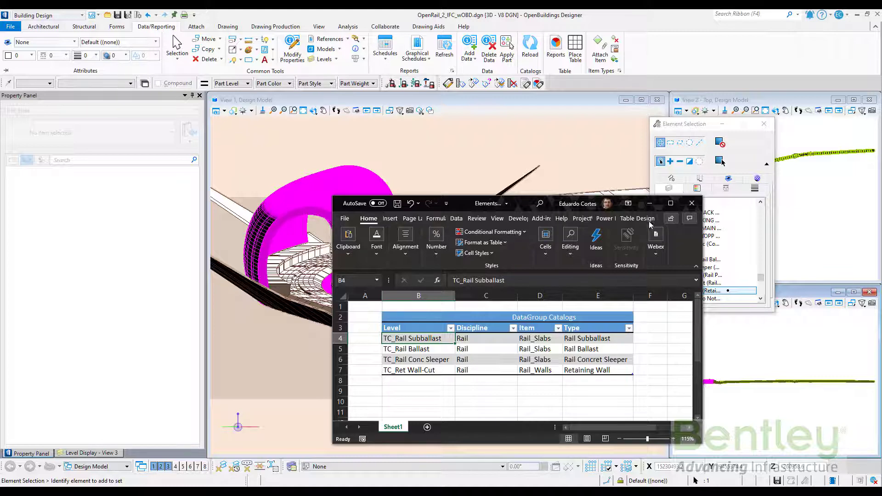
{"action": "left_click", "coordinate": [649, 203]}
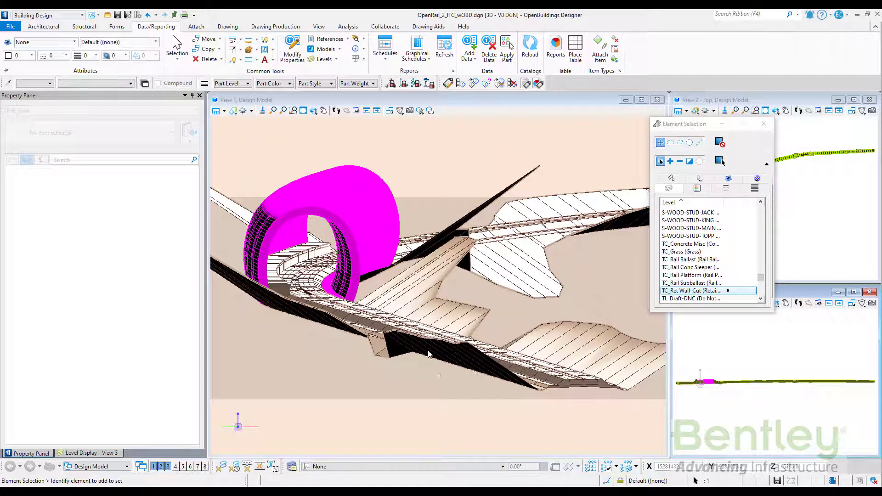
{"action": "left_click", "coordinate": [471, 49]}
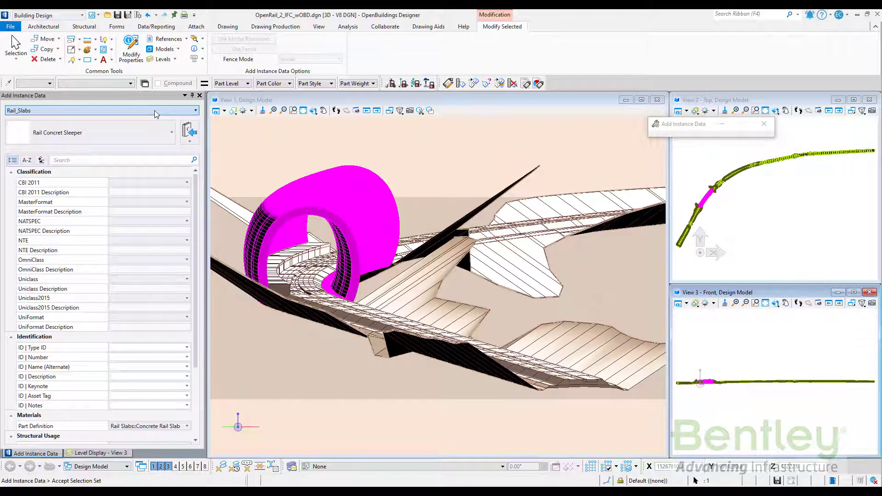
Attach Rail_Walls Retaining Wall data (500 wide, 6000 high, RW-001) to the tunnel ring.
{"action": "left_click", "coordinate": [155, 112]}
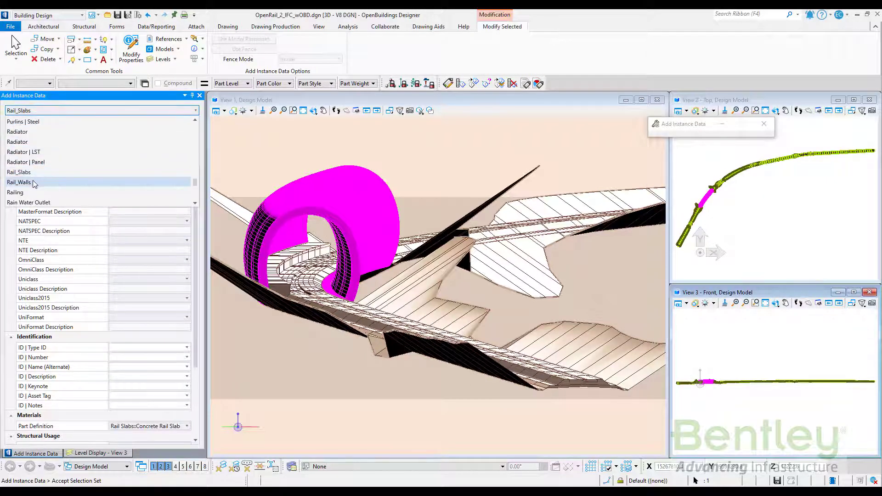
{"action": "left_click", "coordinate": [34, 183]}
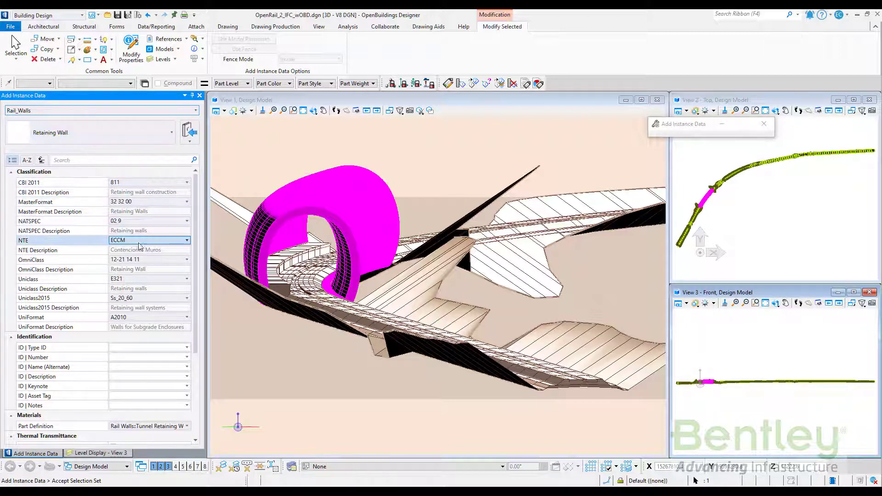
{"action": "scroll", "coordinate": [178, 238], "scroll_direction": "down", "scroll_amount": 5}
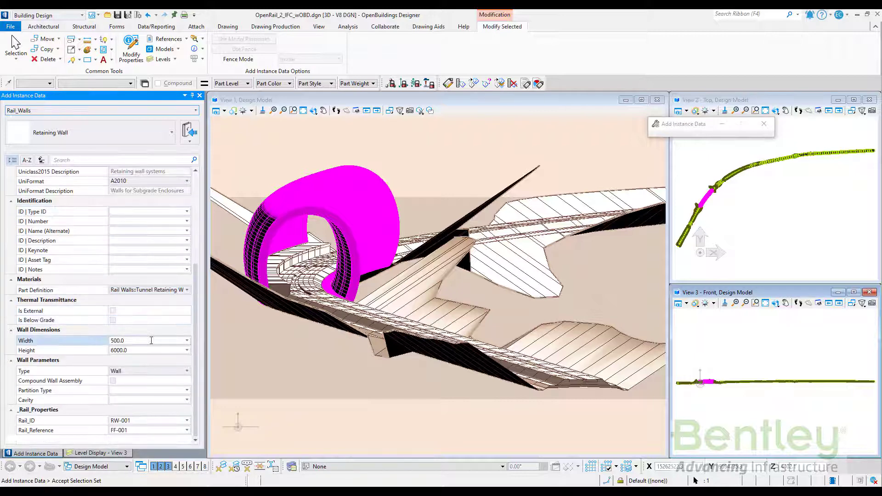
{"action": "left_click", "coordinate": [169, 344]}
{"action": "left_click", "coordinate": [746, 340]}
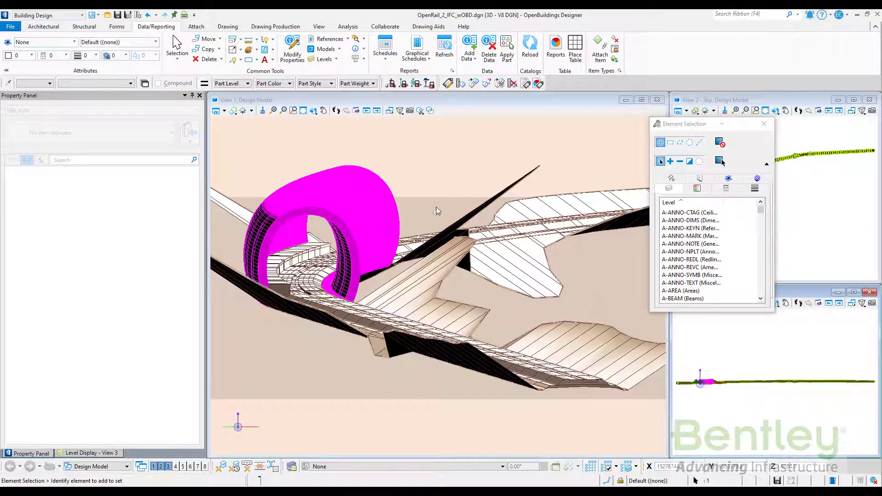
Open the Rail Slabs Report schedule, widen it and move it lower.
{"action": "left_click", "coordinate": [384, 55]}
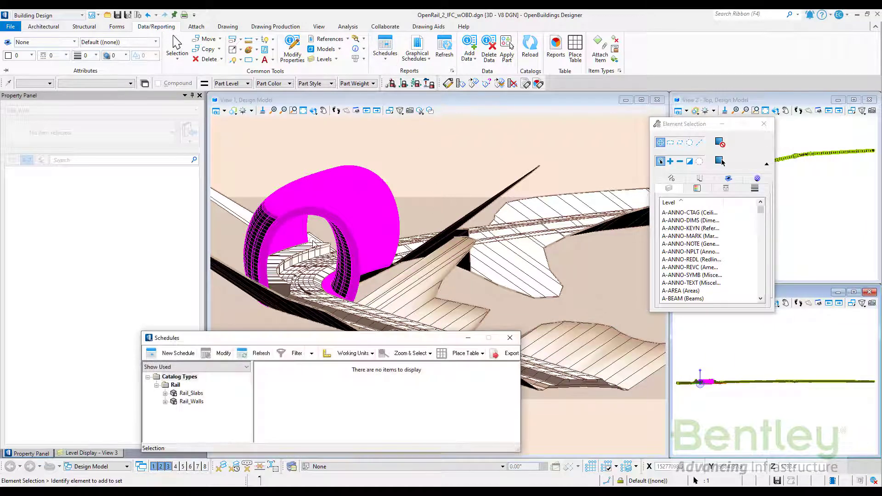
{"action": "left_click", "coordinate": [166, 393]}
{"action": "left_click", "coordinate": [207, 402]}
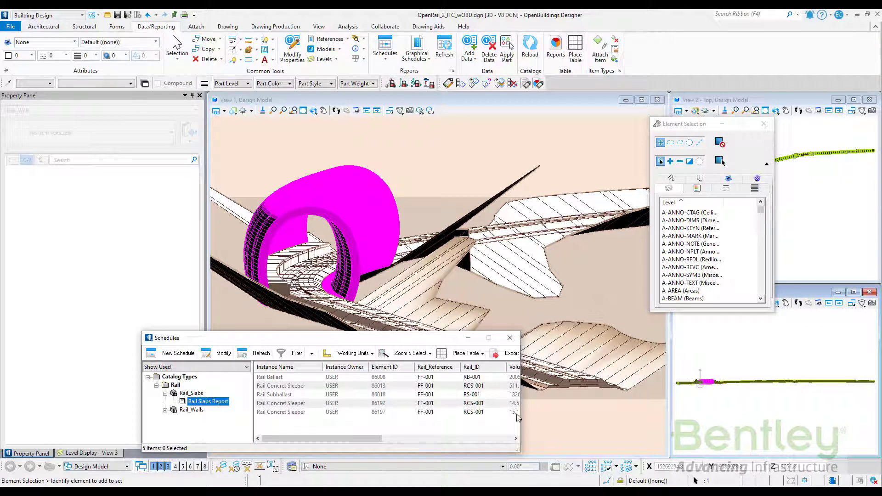
{"action": "left_click_drag", "start_coordinate": [521, 416], "coordinate": [640, 415]}
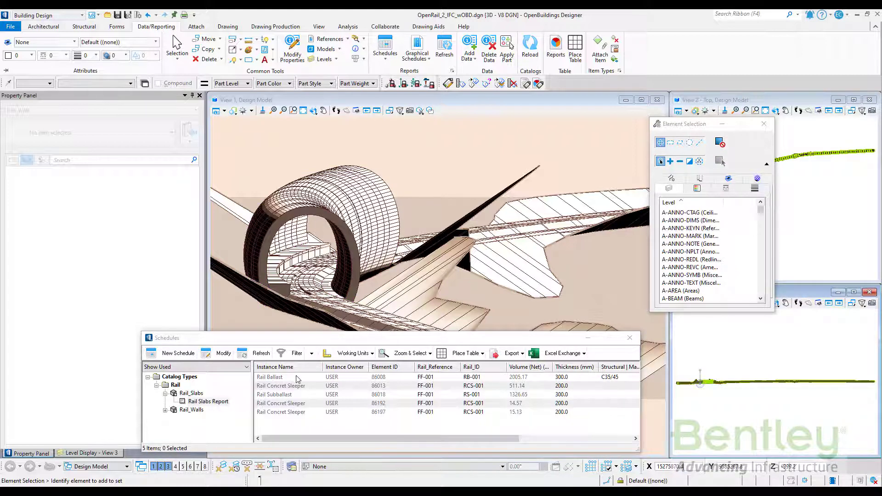
{"action": "left_click_drag", "start_coordinate": [440, 343], "coordinate": [344, 386]}
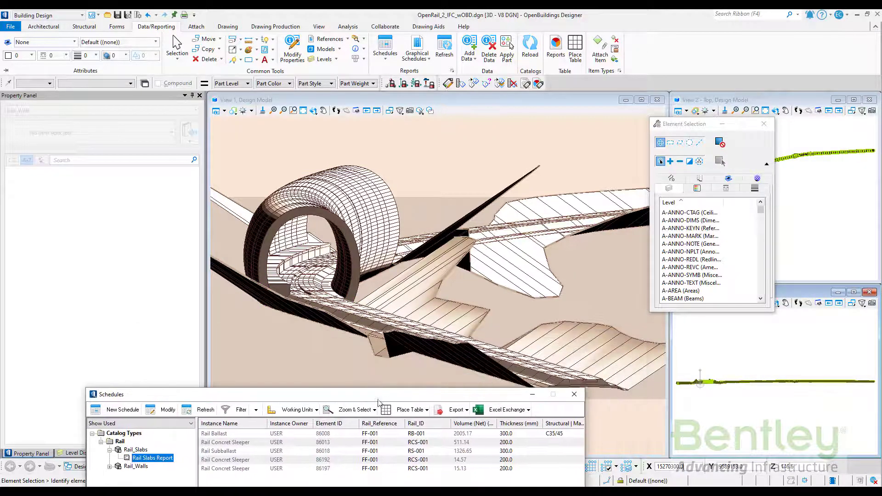
Highlight Rail Ballast, Rail Subballast and sleepers 86013, 86192, 86197 in the model.
{"action": "left_click", "coordinate": [203, 420]}
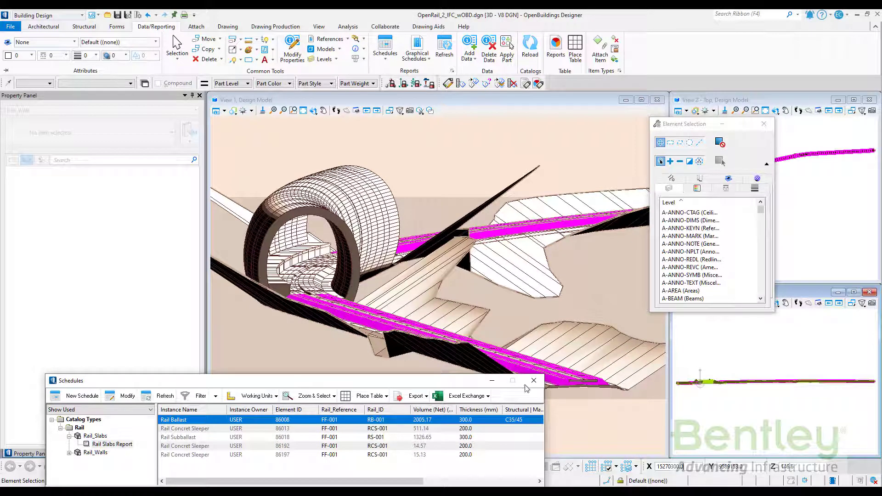
{"action": "left_click", "coordinate": [200, 437]}
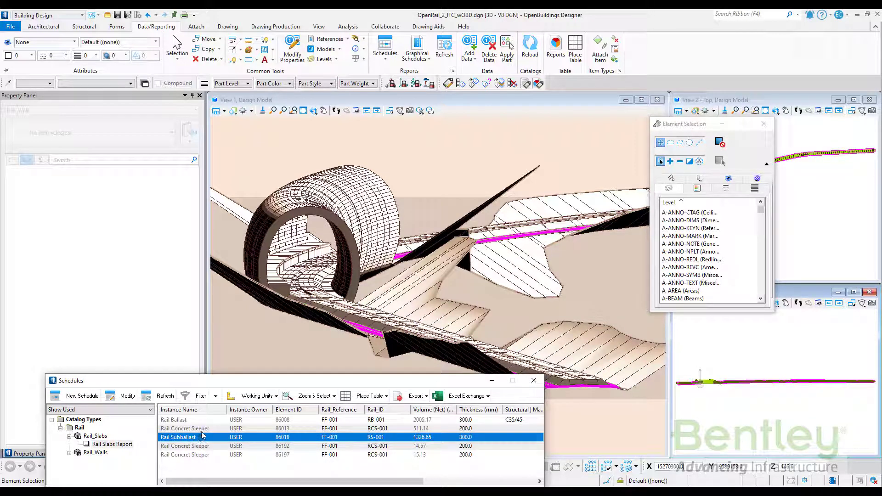
{"action": "left_click", "coordinate": [202, 429]}
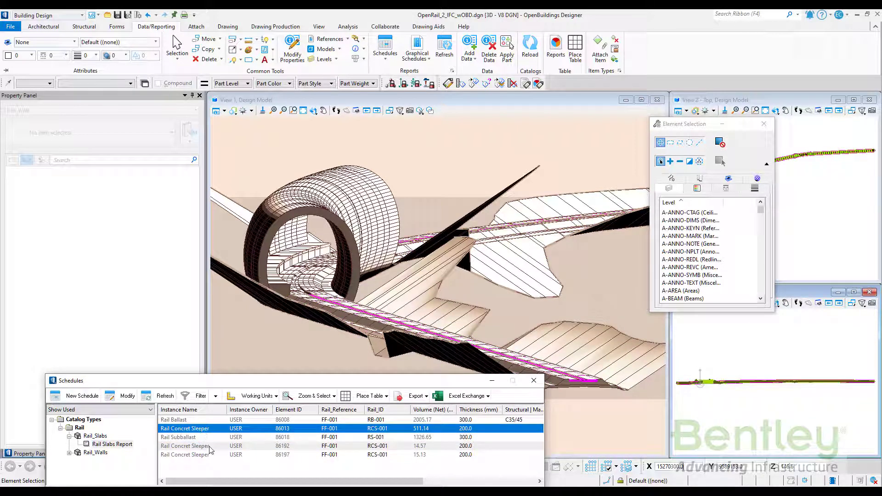
{"action": "left_click", "coordinate": [210, 446]}
{"action": "left_click", "coordinate": [212, 454]}
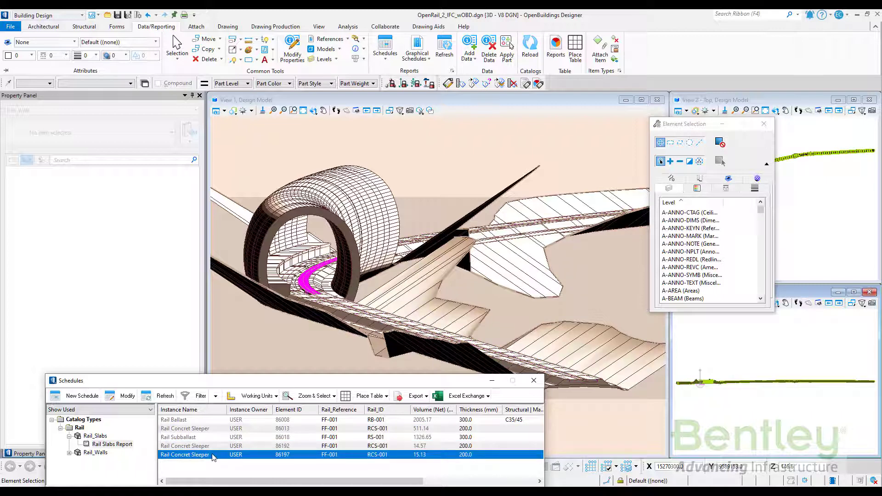
Move the schedule back up and open the Rail Walls Report.
{"action": "left_click_drag", "start_coordinate": [216, 382], "coordinate": [221, 336]}
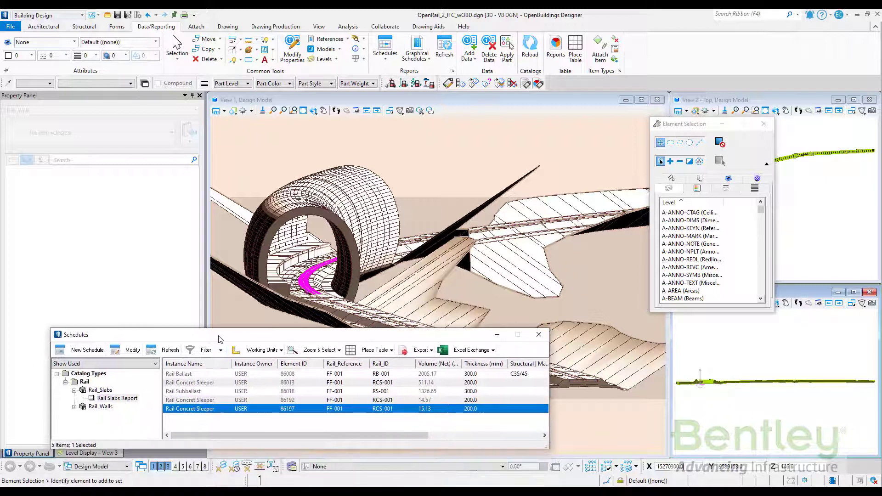
{"action": "left_click", "coordinate": [74, 407]}
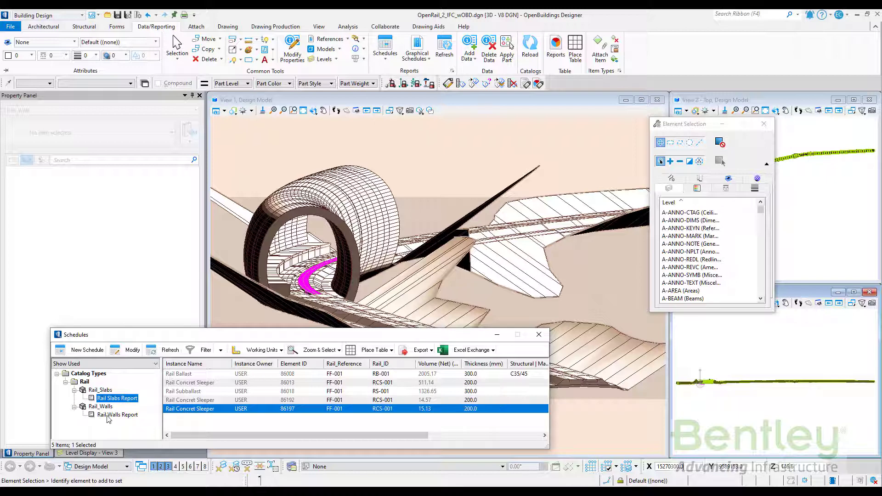
{"action": "left_click", "coordinate": [129, 416]}
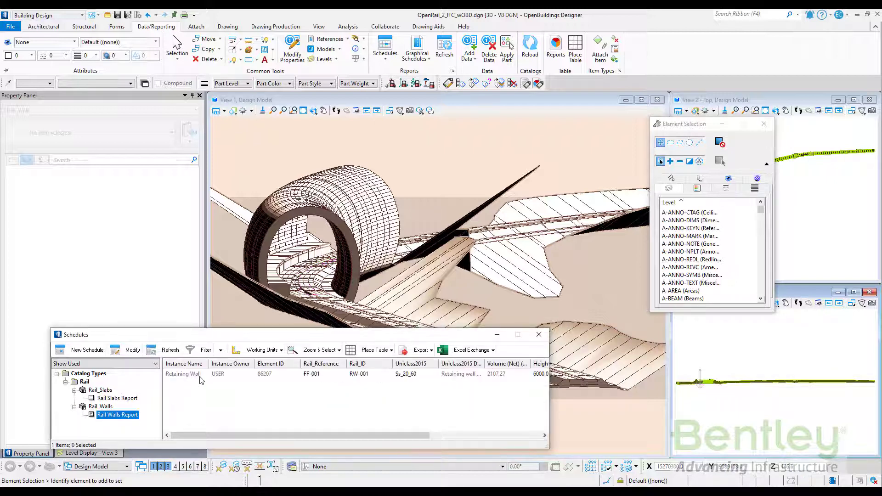
Locate the RW-001 Retaining Wall in the model and return to the Rail Slabs Report.
{"action": "left_click", "coordinate": [200, 376]}
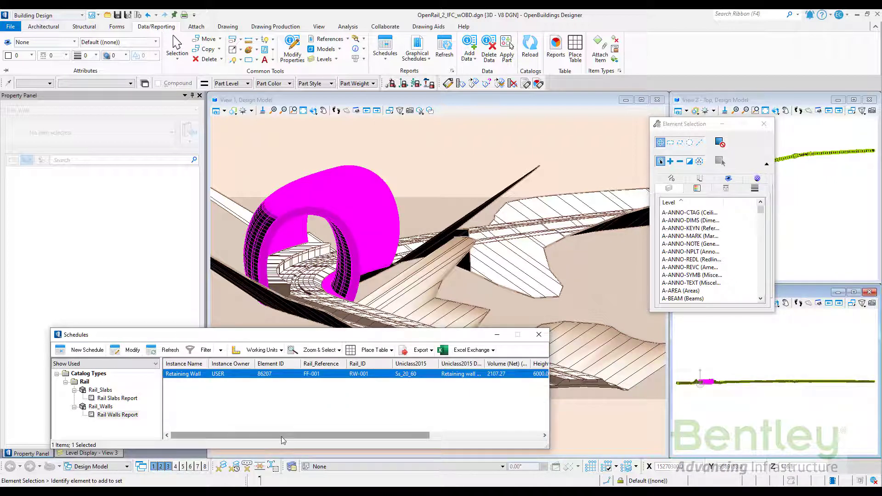
{"action": "left_click_drag", "start_coordinate": [282, 435], "coordinate": [406, 442]}
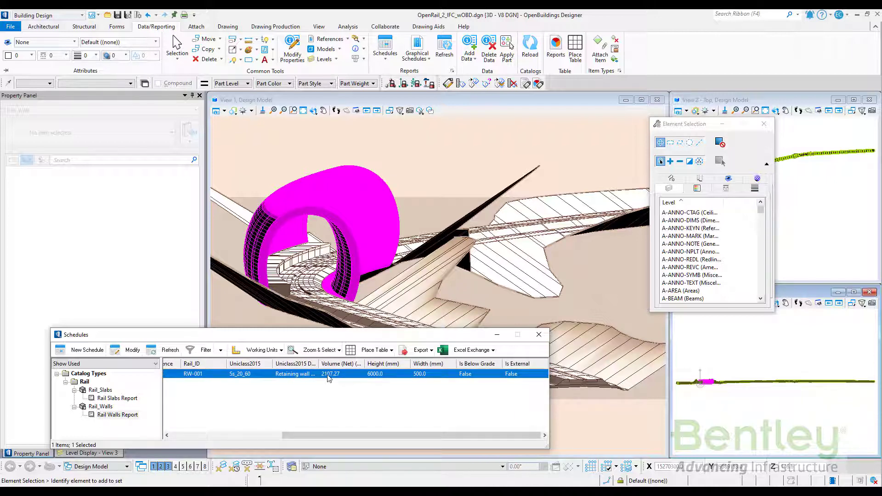
{"action": "left_click", "coordinate": [116, 399]}
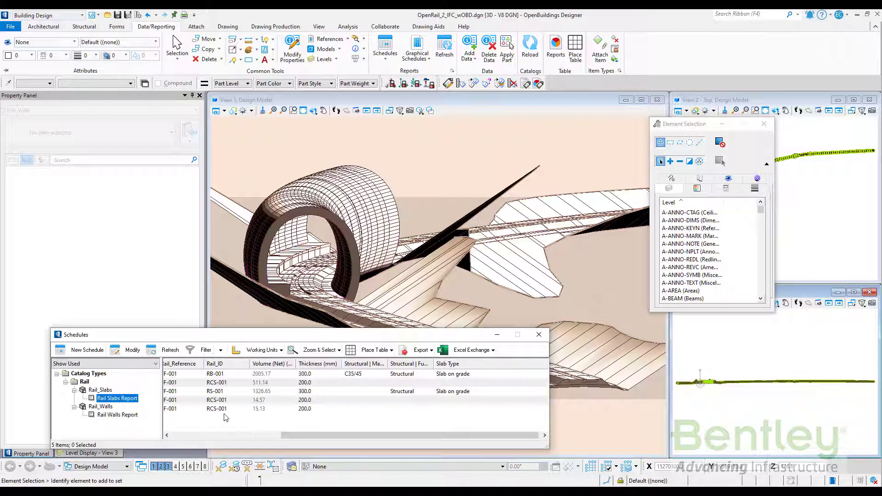
Highlight Rail Subballast and sleeper 86192 in the model, then close Schedules.
{"action": "left_click_drag", "start_coordinate": [329, 435], "coordinate": [219, 436]}
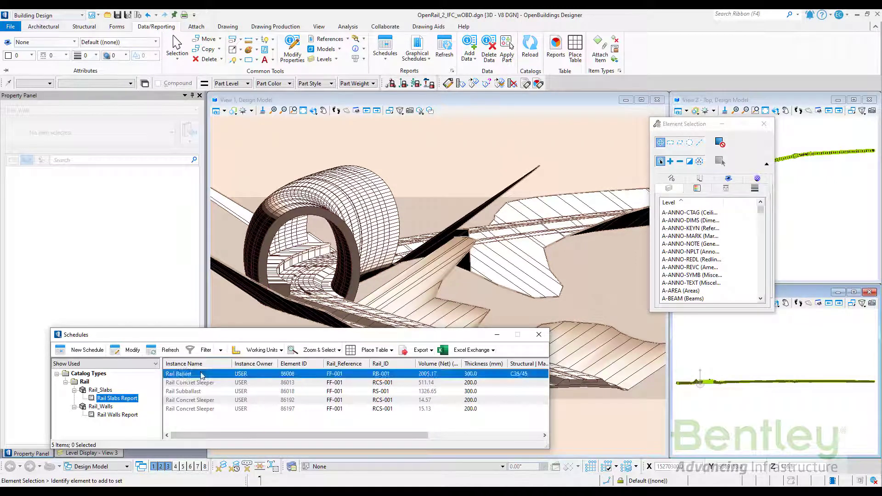
{"action": "left_click", "coordinate": [205, 392]}
{"action": "left_click", "coordinate": [230, 400]}
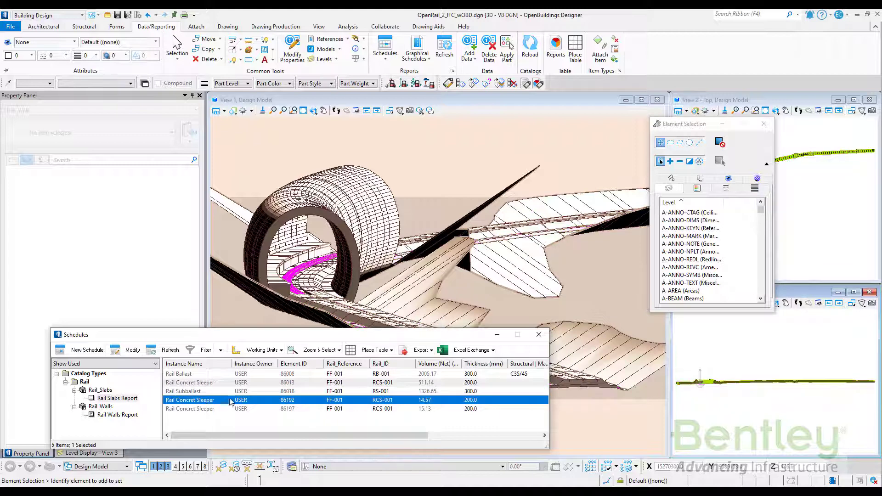
{"action": "left_click", "coordinate": [539, 338]}
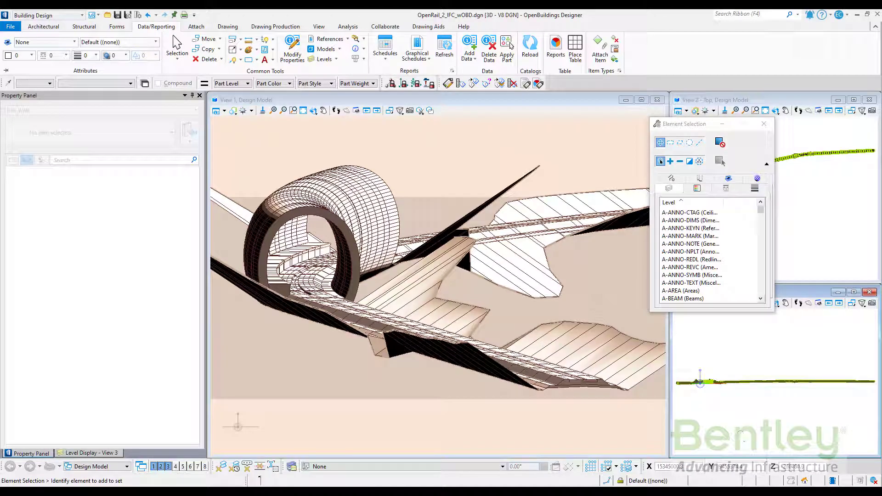
Advance the PowerPoint workflow slide to show the copy-file step and Add Information box.
{"action": "left_click", "coordinate": [506, 455]}
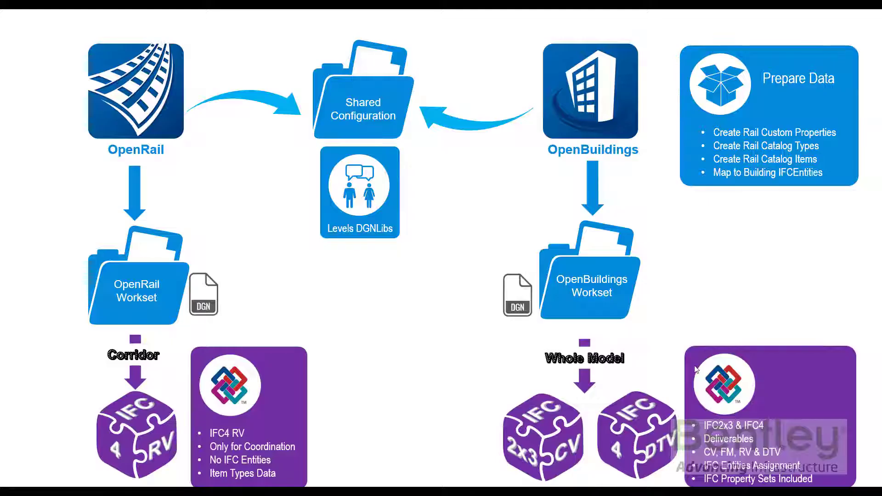
{"action": "left_click", "coordinate": [734, 237]}
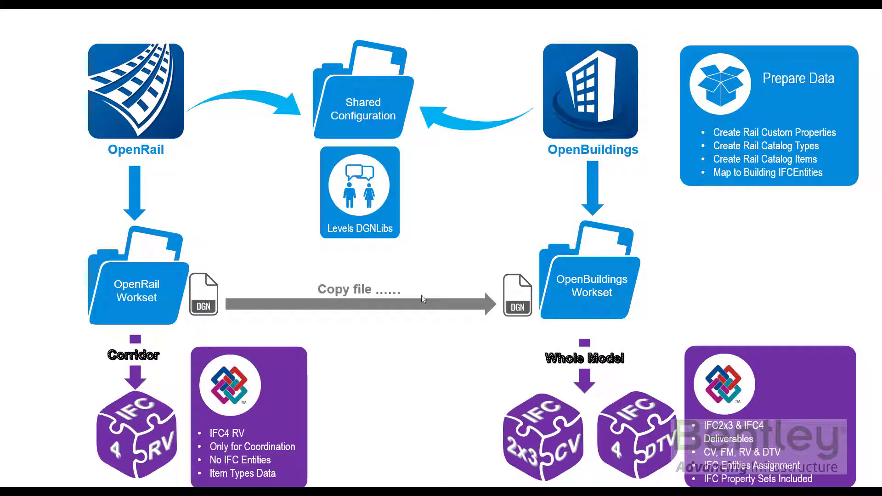
{"action": "left_click", "coordinate": [666, 238]}
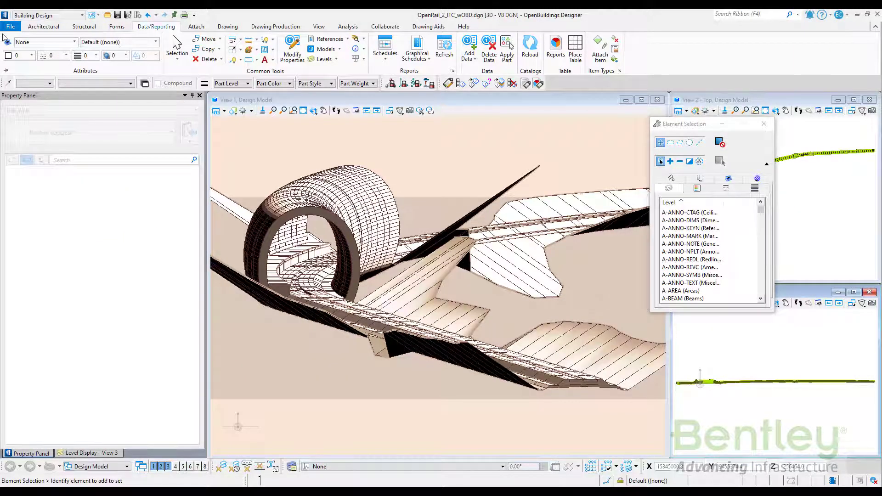
Open IFC export and verify Rail_Slabs maps to IfcSlab and Rail_Walls to IfcWall.
{"action": "left_click", "coordinate": [10, 26]}
{"action": "left_click", "coordinate": [17, 330]}
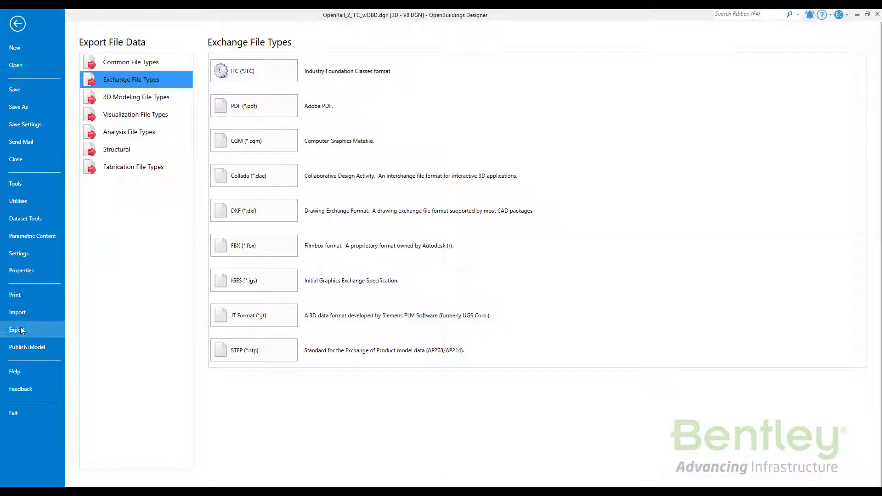
{"action": "left_click", "coordinate": [239, 125]}
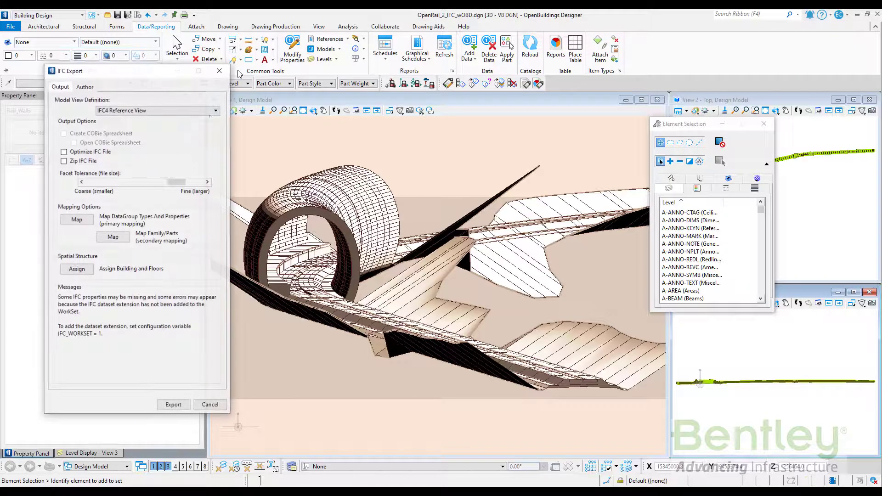
{"action": "left_click", "coordinate": [85, 221]}
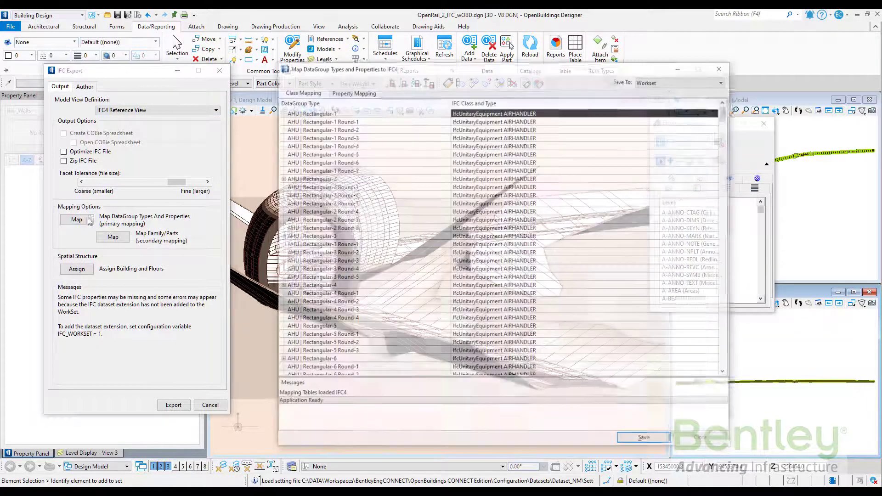
{"action": "left_click_drag", "start_coordinate": [725, 115], "coordinate": [719, 329]}
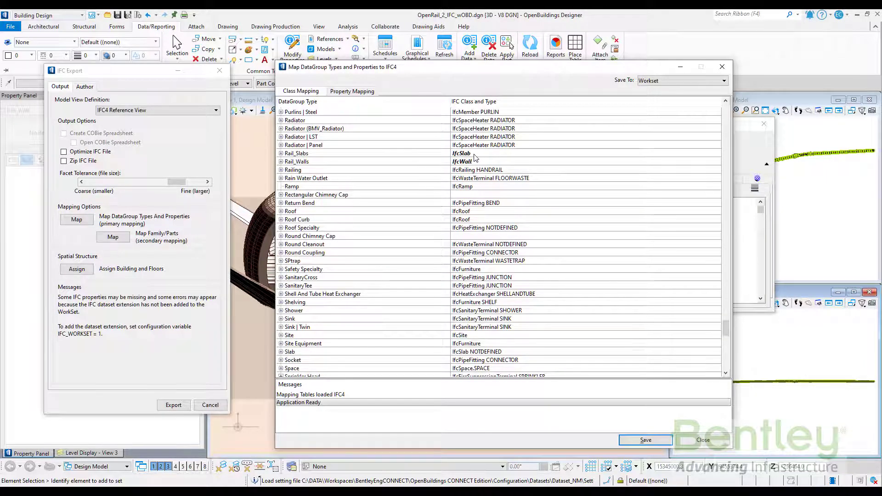
{"action": "left_click", "coordinate": [703, 440]}
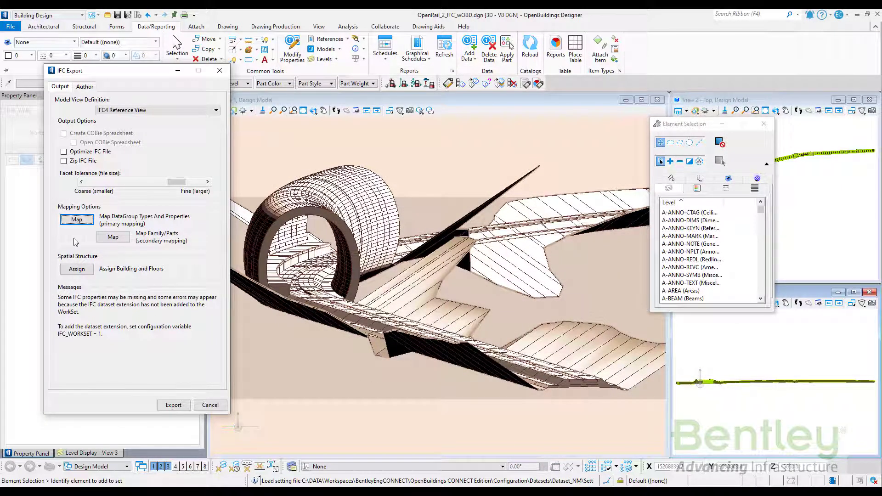
{"action": "left_click", "coordinate": [116, 111]}
Export as IFC4 Reference View to OpenRail_2_IFC_wOBD.ifc, then show recent files.
{"action": "left_click", "coordinate": [116, 111]}
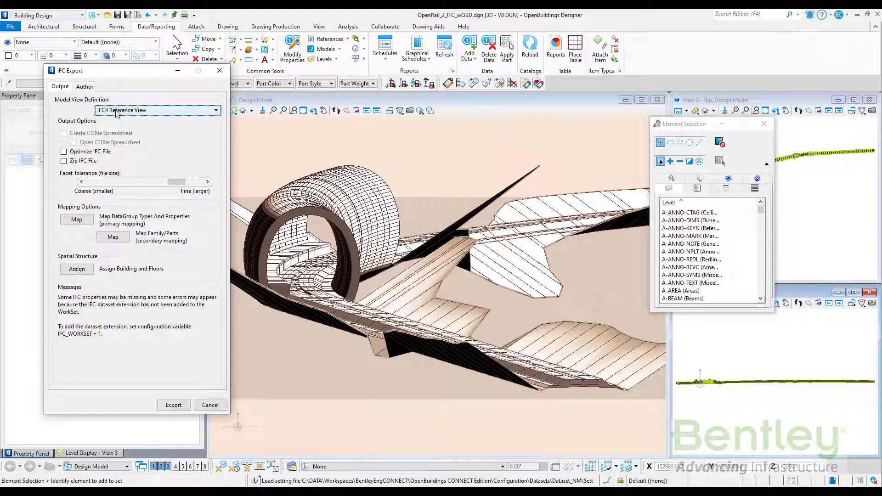
{"action": "left_click", "coordinate": [178, 408]}
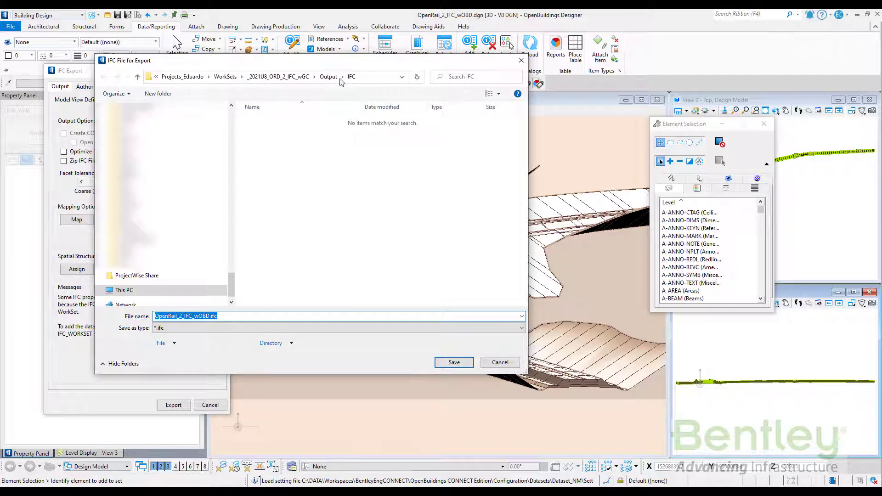
{"action": "left_click", "coordinate": [455, 363]}
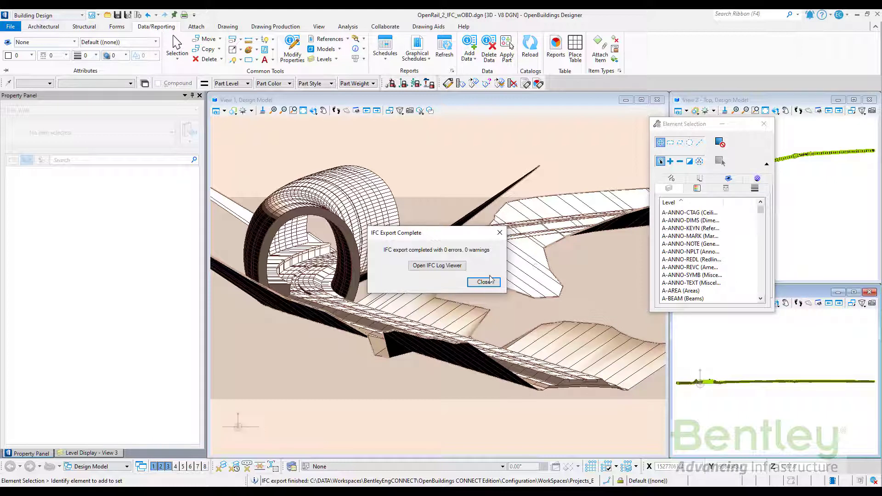
{"action": "left_click", "coordinate": [479, 282]}
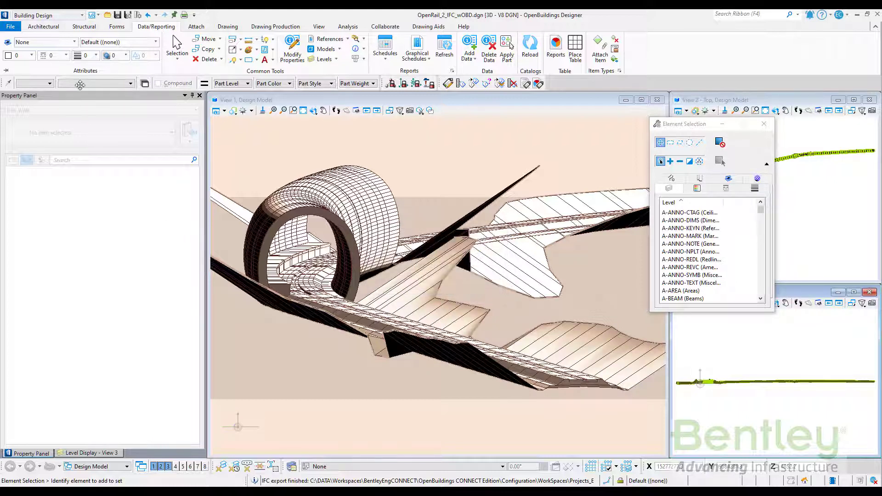
{"action": "left_click", "coordinate": [9, 26]}
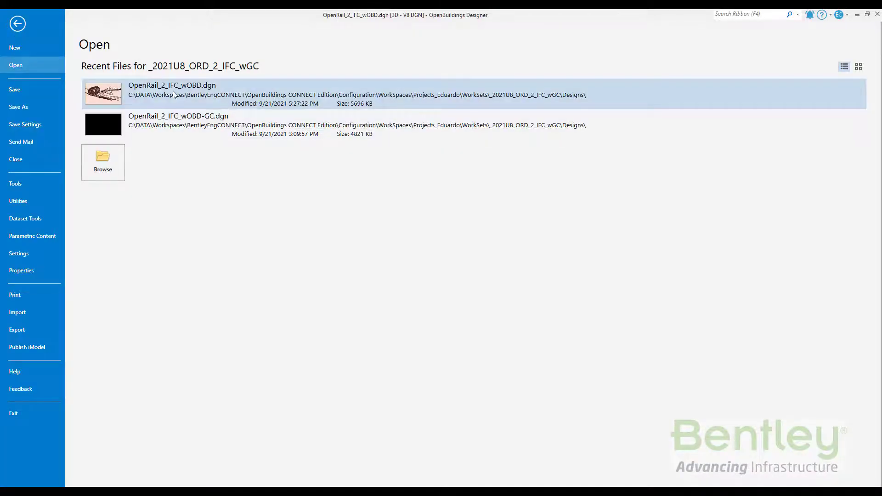
Open the project folder in File Explorer and open OpenRail_2_IFC_wOBD.ifc with BIM Vision.
{"action": "right_click", "coordinate": [173, 95]}
{"action": "left_click", "coordinate": [199, 139]}
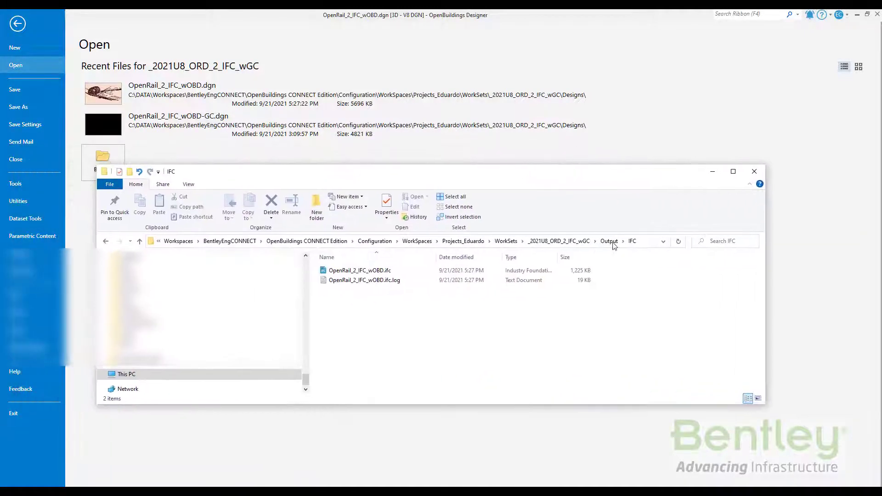
{"action": "right_click", "coordinate": [362, 275]}
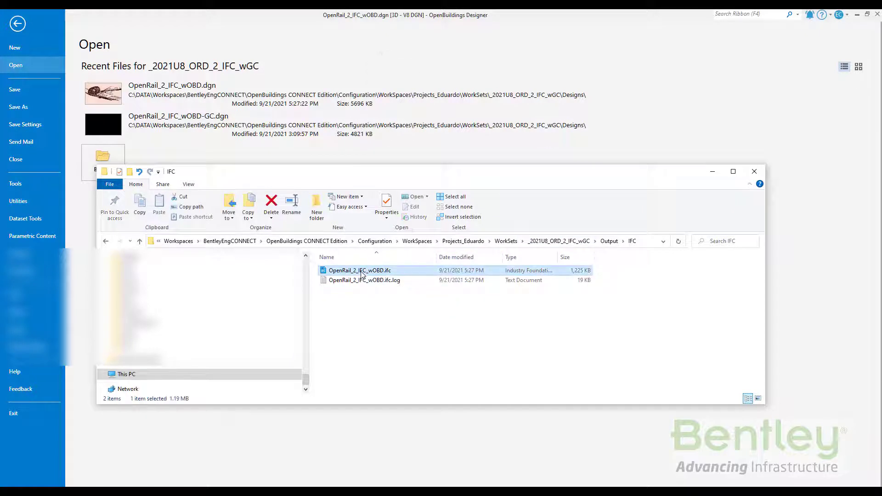
{"action": "mouse_move", "coordinate": [409, 159]}
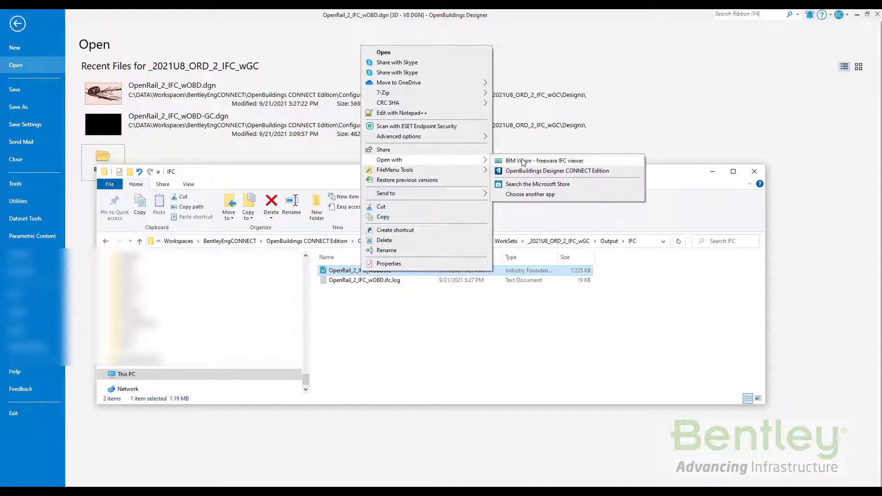
{"action": "left_click", "coordinate": [522, 161]}
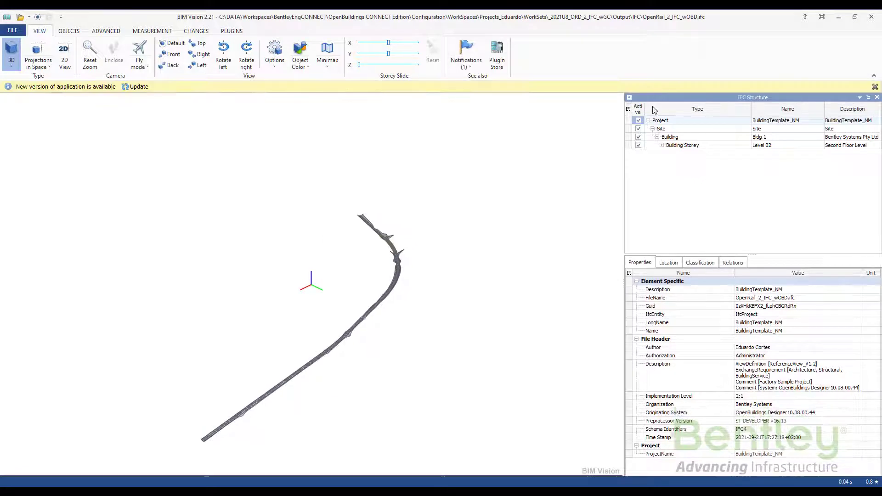
Check the Retaining Wall's IfcWall location, properties and base quantities, then the Rail Ballast IfcSlab.
{"action": "left_click", "coordinate": [661, 145]}
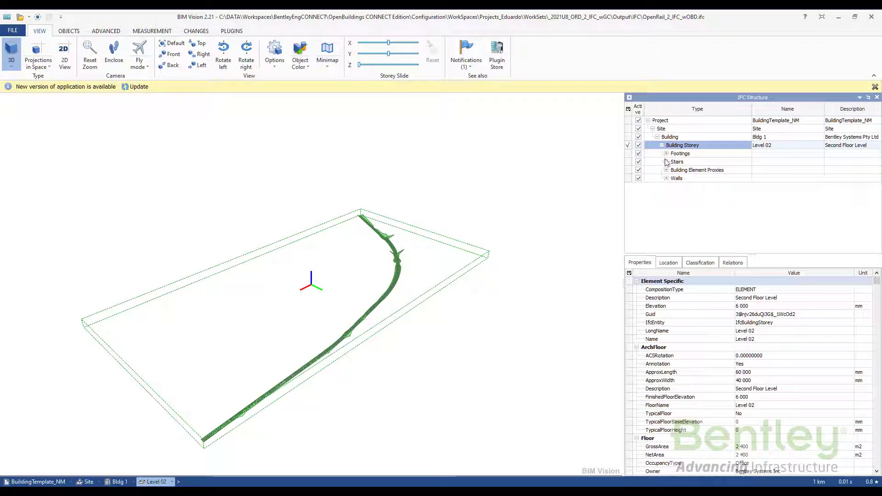
{"action": "left_click", "coordinate": [666, 179]}
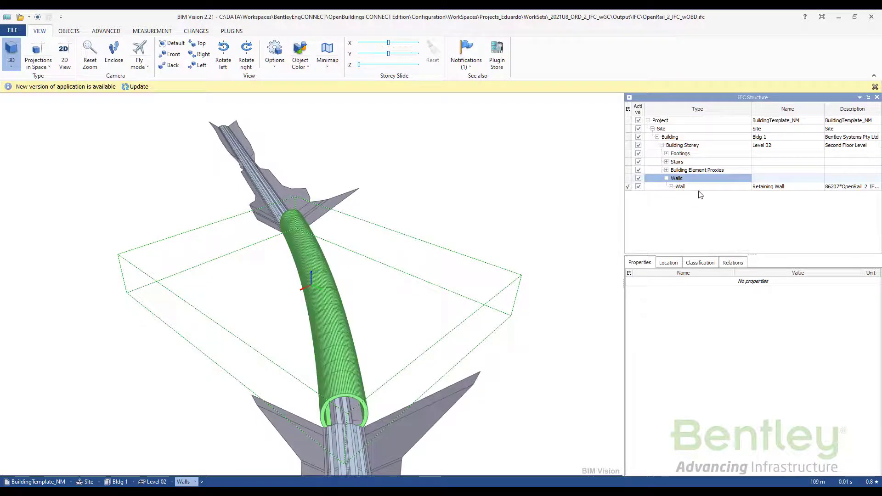
{"action": "left_click_drag", "start_coordinate": [622, 206], "coordinate": [550, 220]}
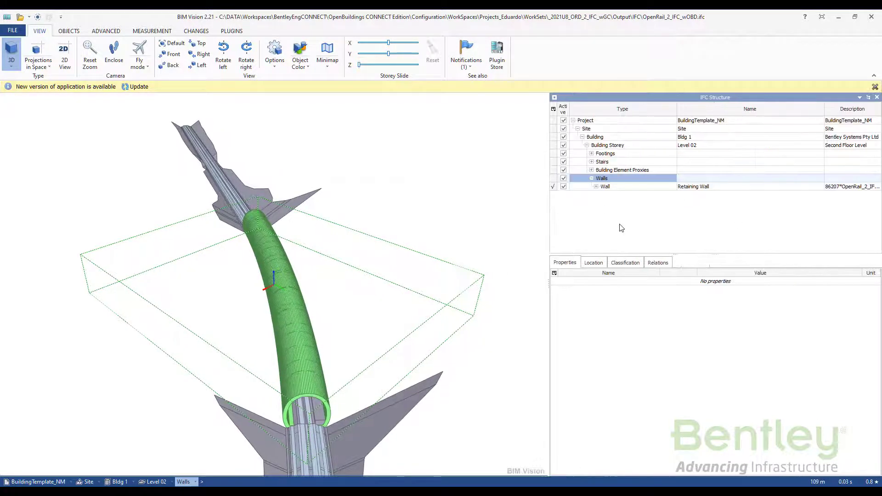
{"action": "left_click", "coordinate": [594, 264]}
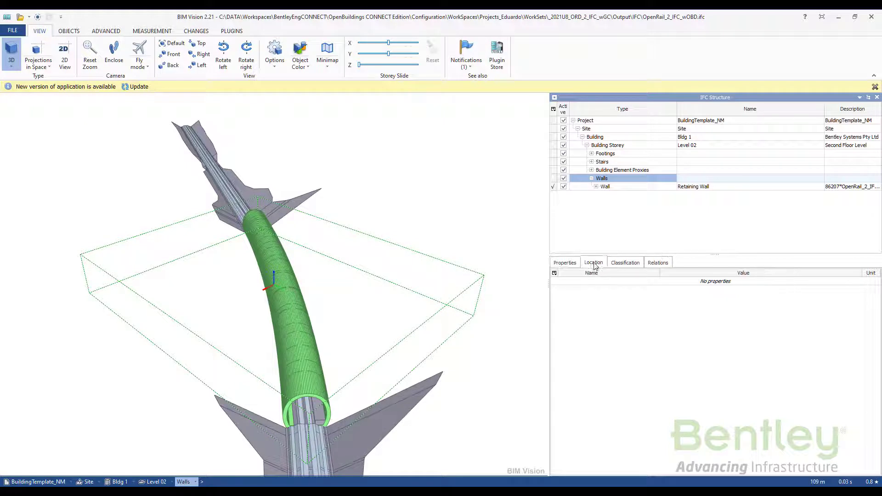
{"action": "left_click", "coordinate": [596, 187]}
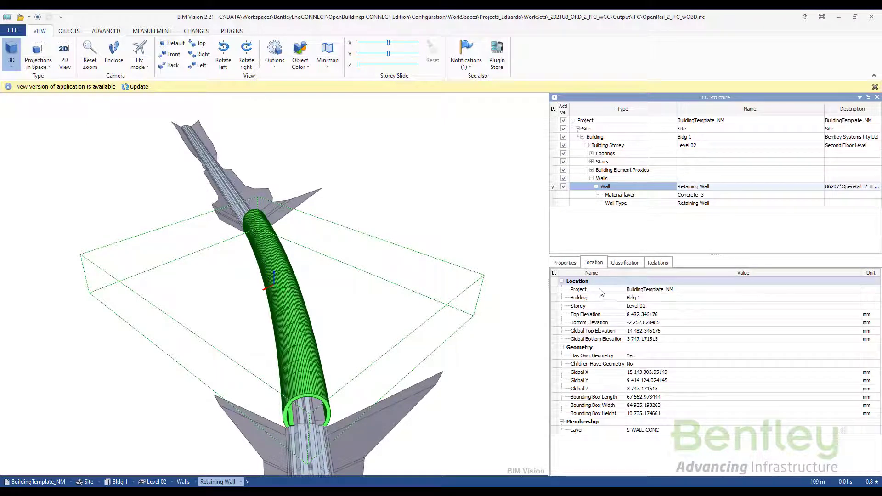
{"action": "left_click", "coordinate": [574, 262]}
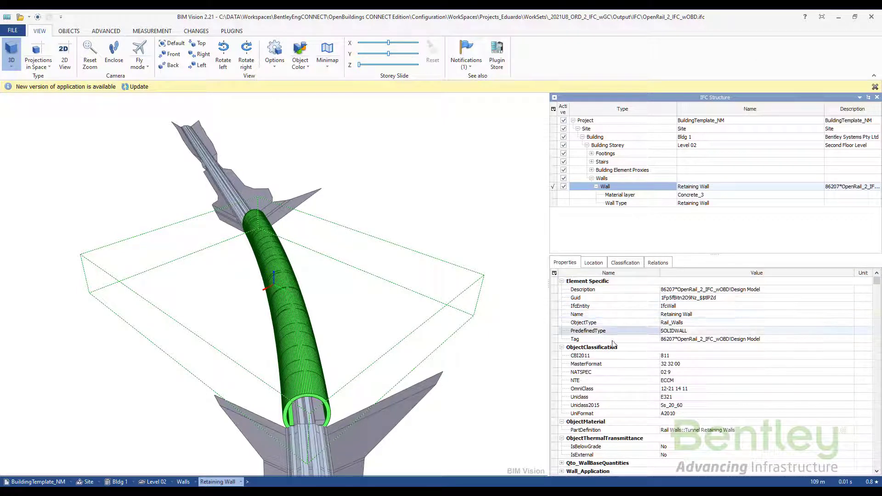
{"action": "scroll", "coordinate": [620, 377], "scroll_direction": "down", "scroll_amount": 2}
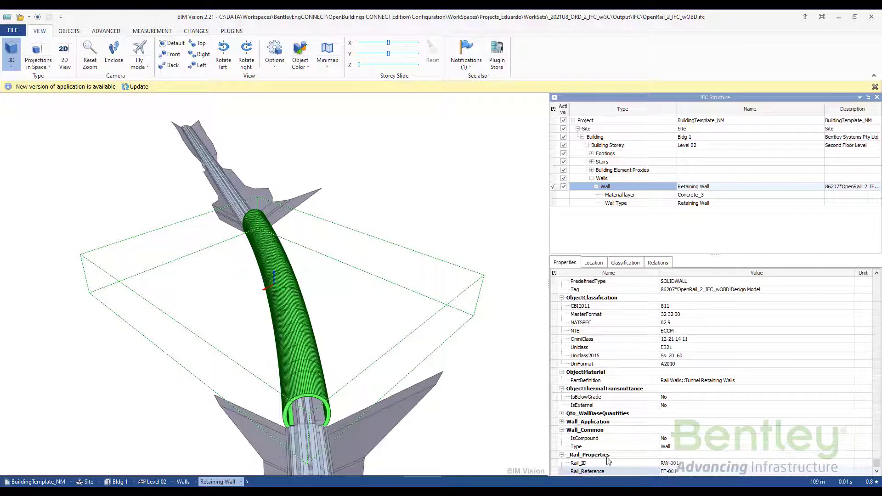
{"action": "left_click", "coordinate": [562, 414]}
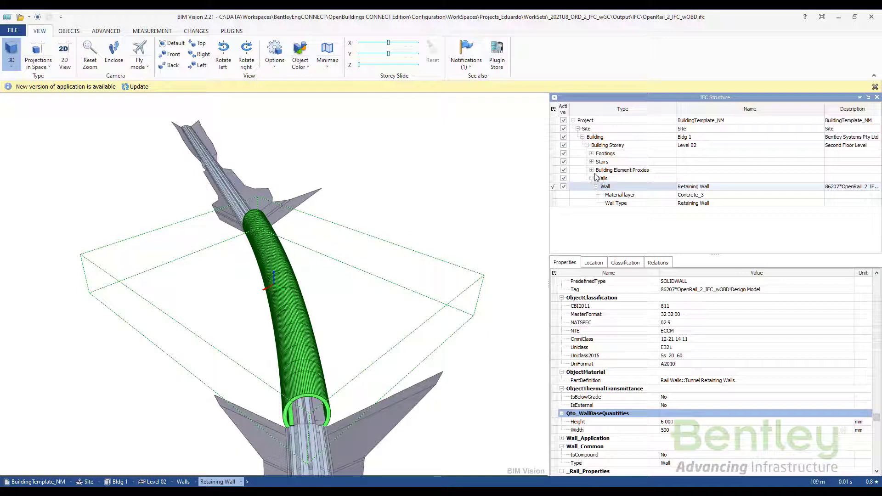
{"action": "left_click", "coordinate": [591, 155]}
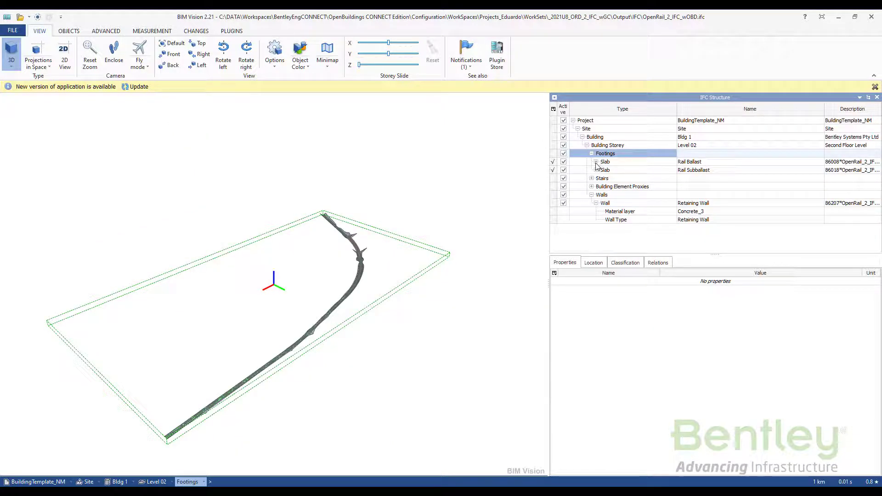
{"action": "left_click", "coordinate": [596, 163]}
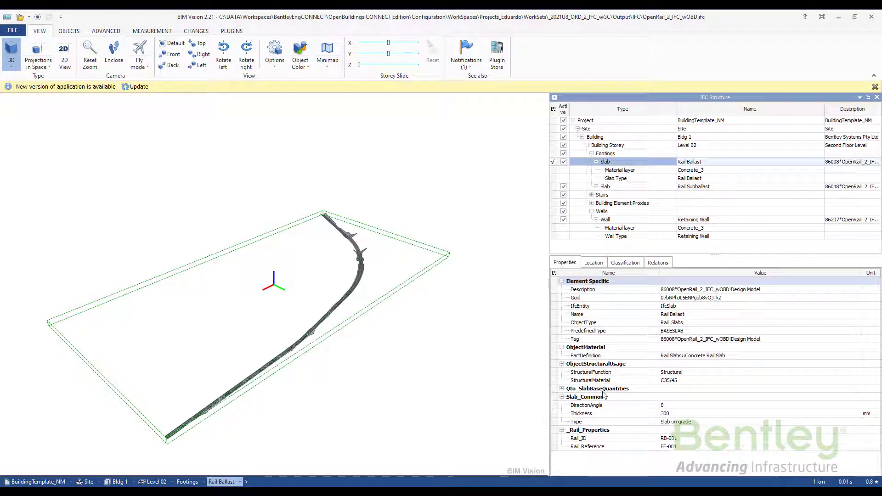